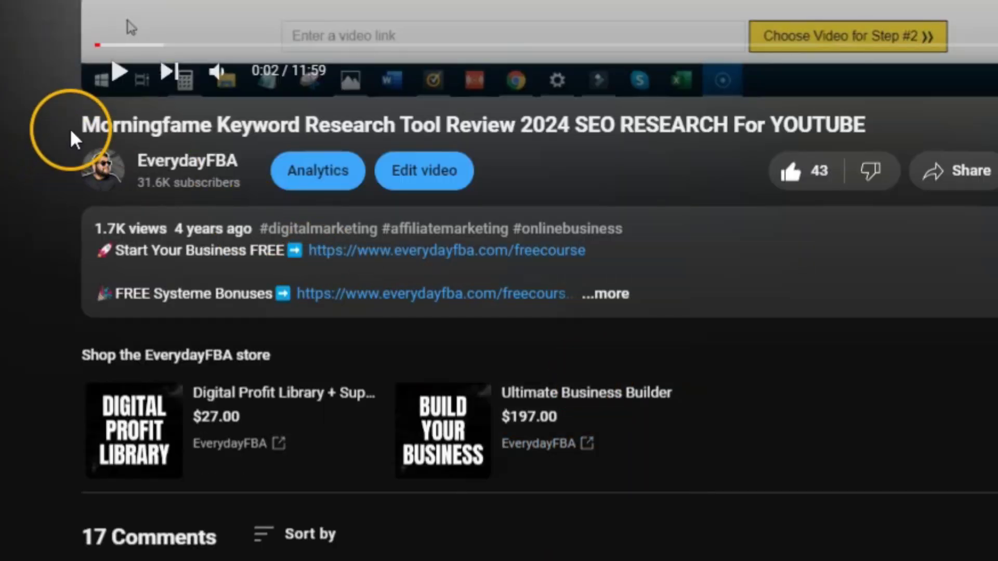
# Step: Highlight the word 'Morningfame' in the YouTube video title
pyautogui.moveTo(80, 463); pyautogui.dragTo(142, 462)
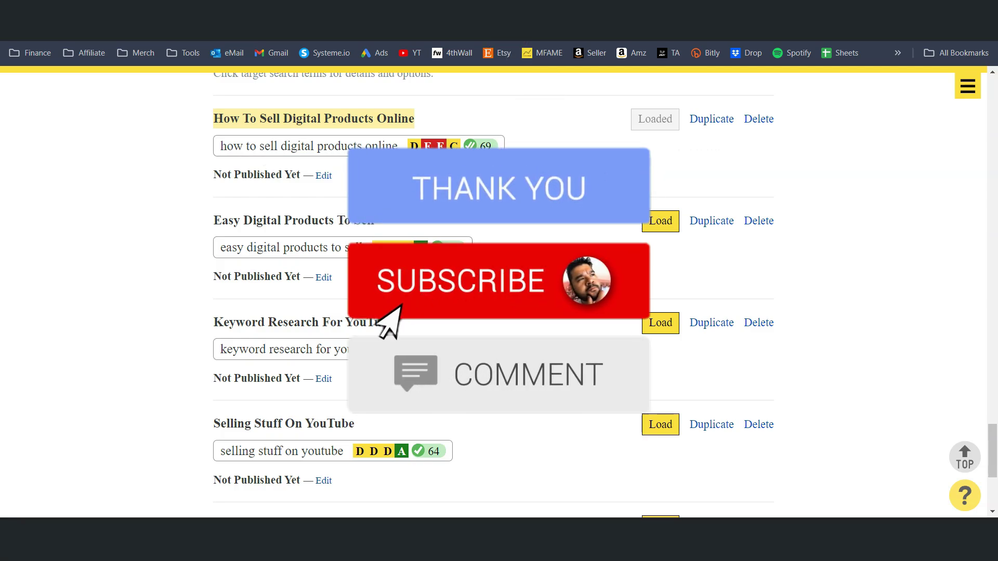
pyautogui.scroll(2, 498, 313)
pyautogui.scroll(1, 499, 312)
pyautogui.scroll(2, 499, 311)
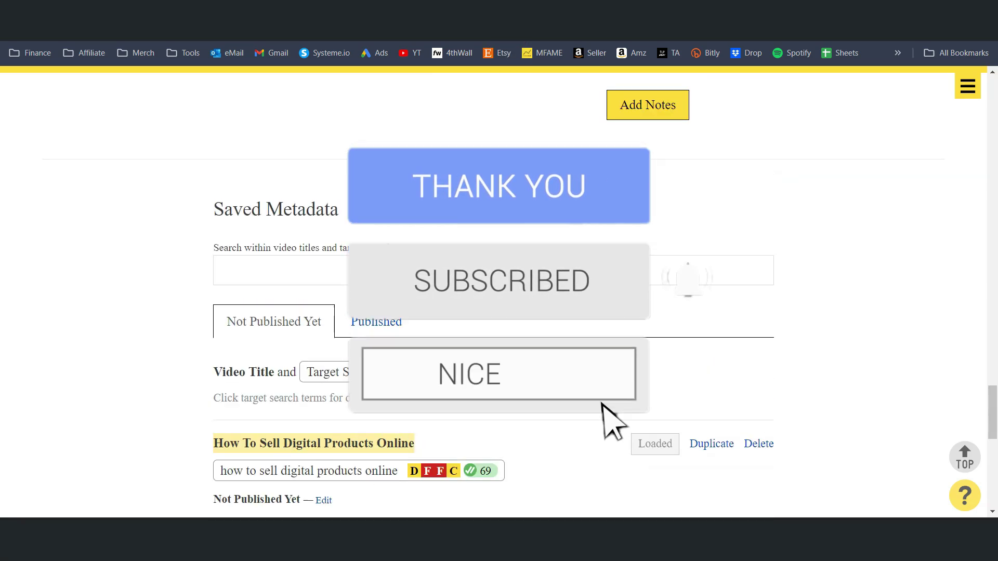
pyautogui.scroll(1, 500, 312)
pyautogui.scroll(-3, 499, 311)
pyautogui.scroll(-3, 491, 374)
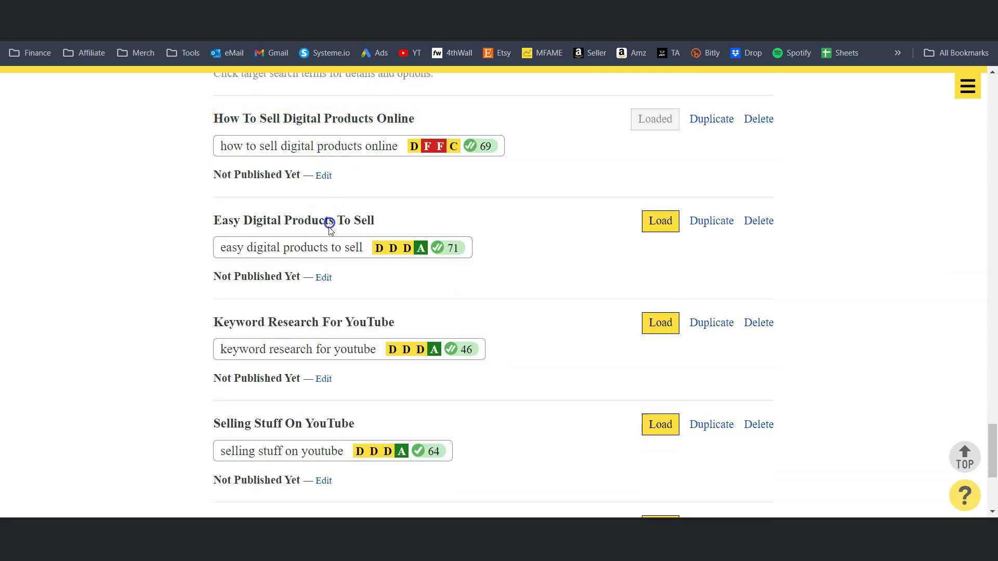
# Step: Point out saved titles 'Keyword Research For YouTube' and 'Selling Stuff On YouTube', then return to #1 Topic
pyautogui.click(327, 321)
pyautogui.click(335, 422)
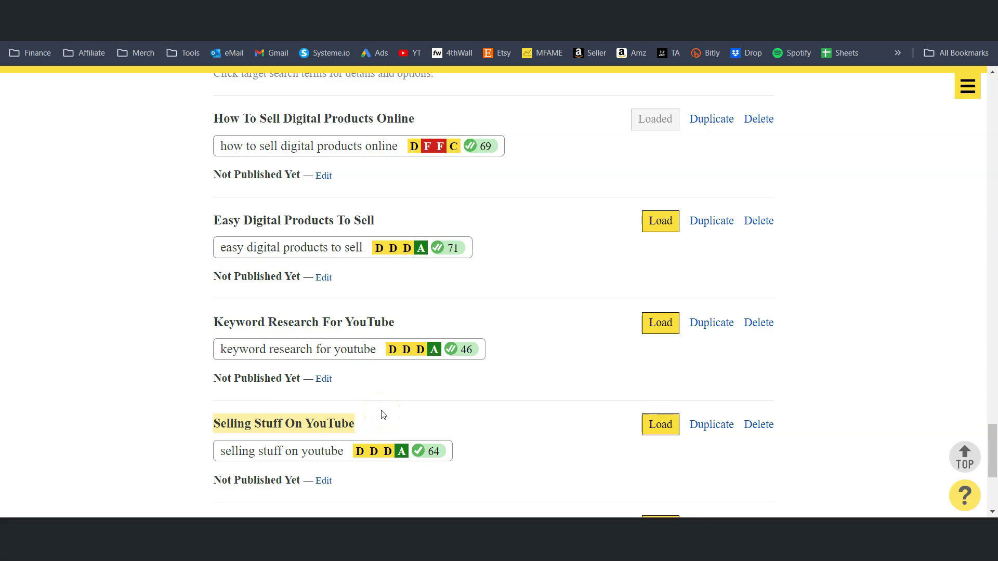
pyautogui.scroll(4, 382, 415)
pyautogui.scroll(10, 382, 415)
pyautogui.scroll(10, 382, 415)
pyautogui.scroll(5, 382, 415)
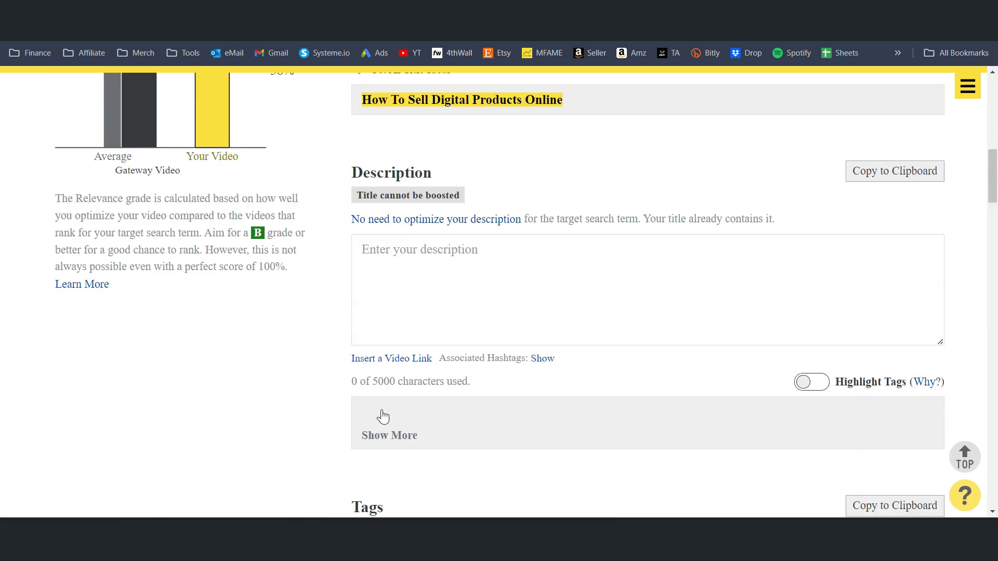
pyautogui.click(585, 315)
pyautogui.scroll(-10, 585, 315)
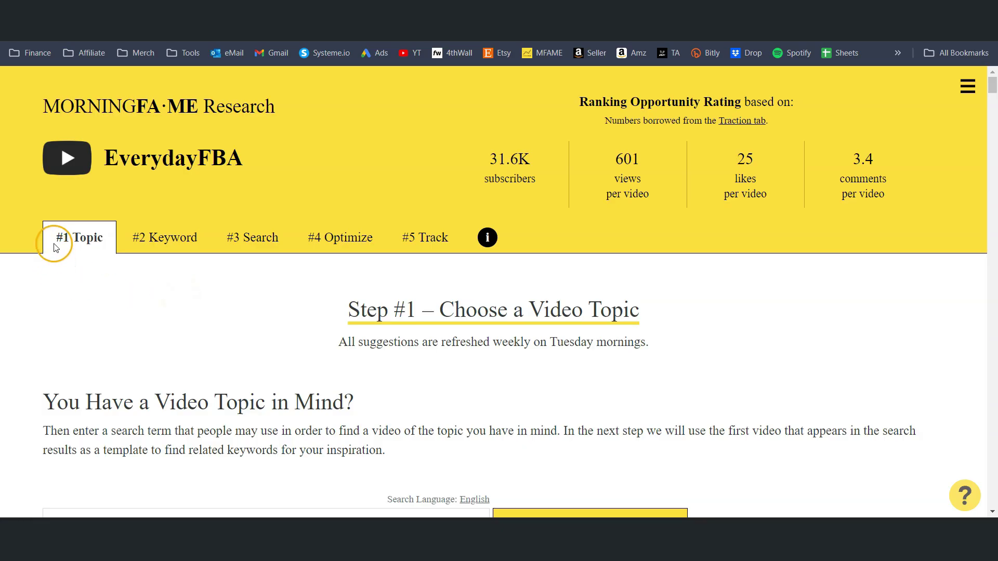
pyautogui.scroll(-3, 213, 340)
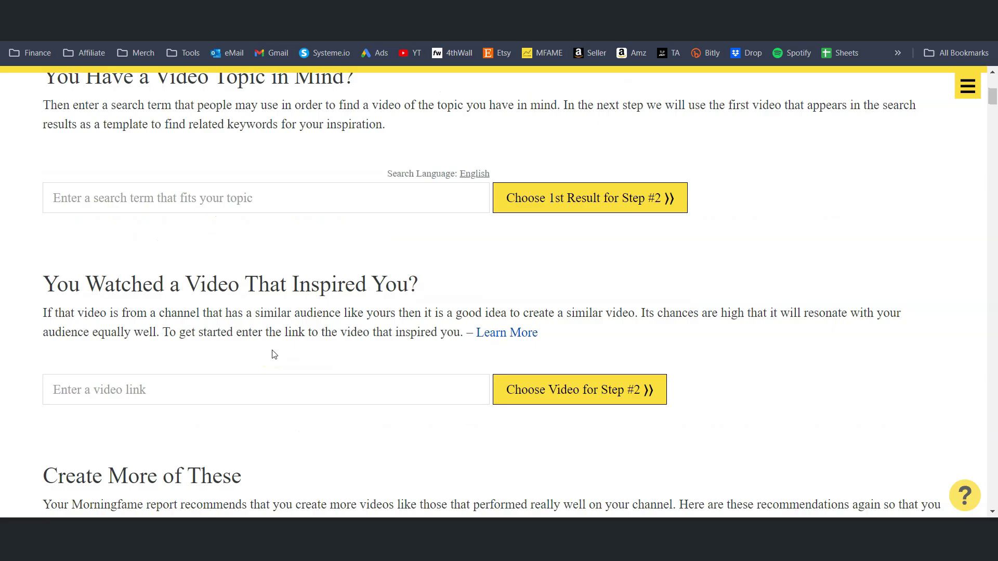
pyautogui.scroll(-2, 274, 352)
pyautogui.scroll(-5, 274, 249)
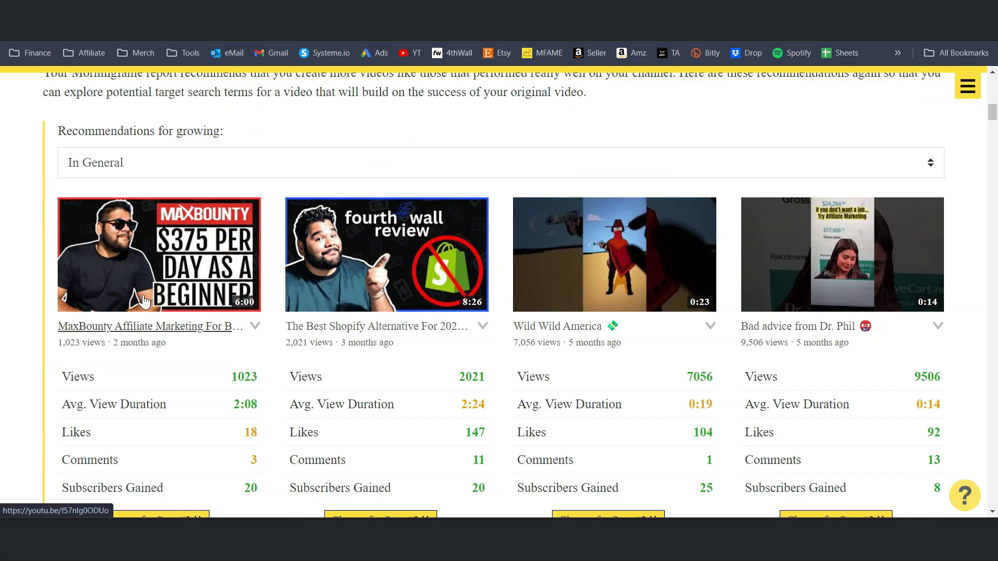
# Step: Open the Shopify alternative / Fourthwall review video from the growth recommendations
pyautogui.click(212, 352)
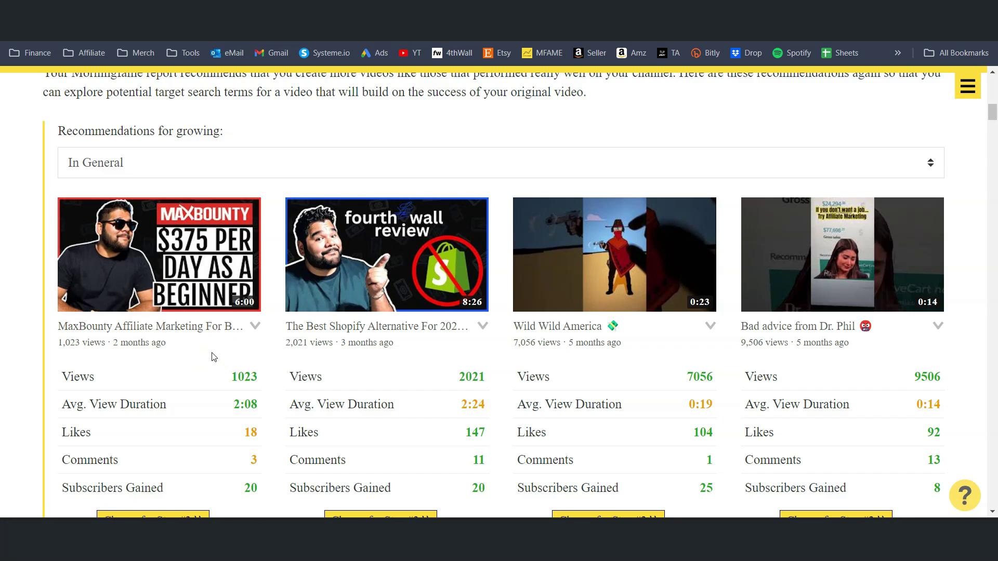
pyautogui.scroll(-2, 211, 357)
pyautogui.click(365, 190)
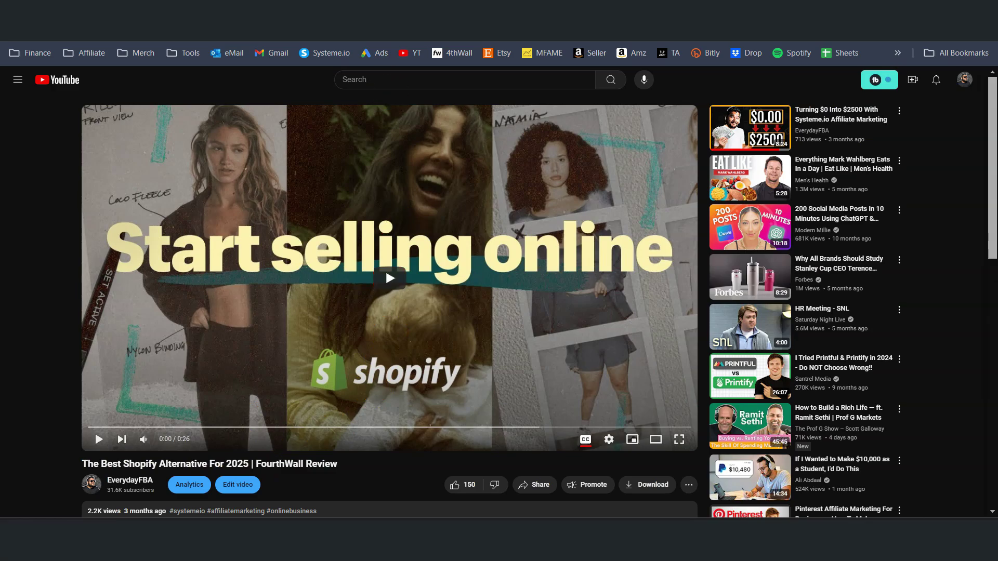
pyautogui.hotkey('alt', 'Left')
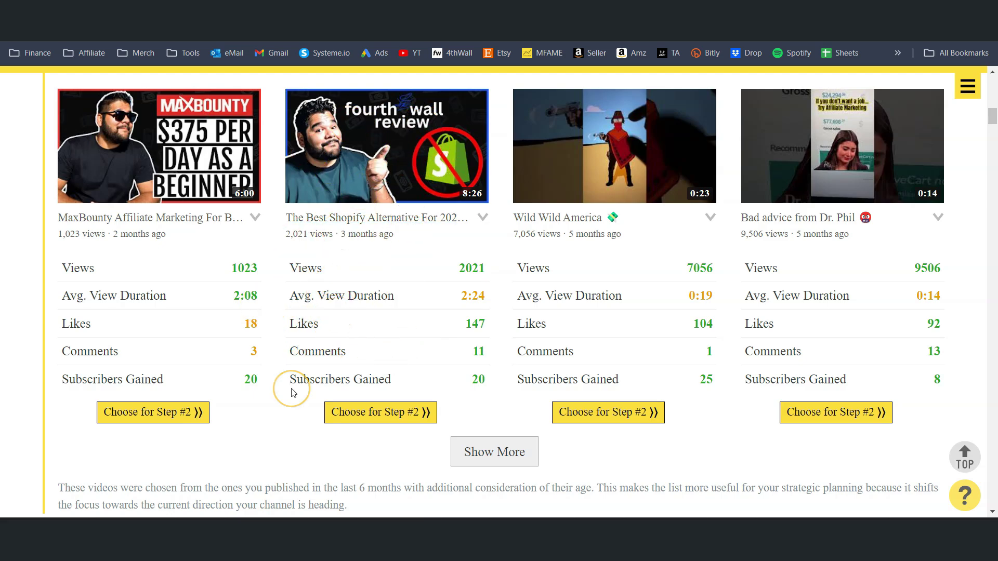
pyautogui.scroll(-3, 289, 394)
pyautogui.scroll(-3, 291, 392)
pyautogui.scroll(-3, 292, 391)
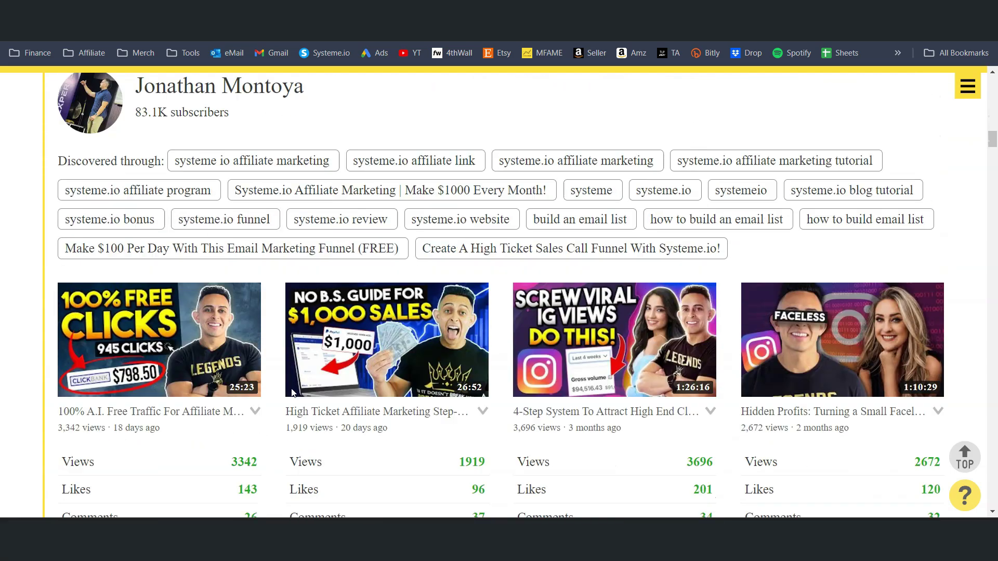
pyautogui.scroll(-2, 291, 394)
pyautogui.scroll(-2, 291, 394)
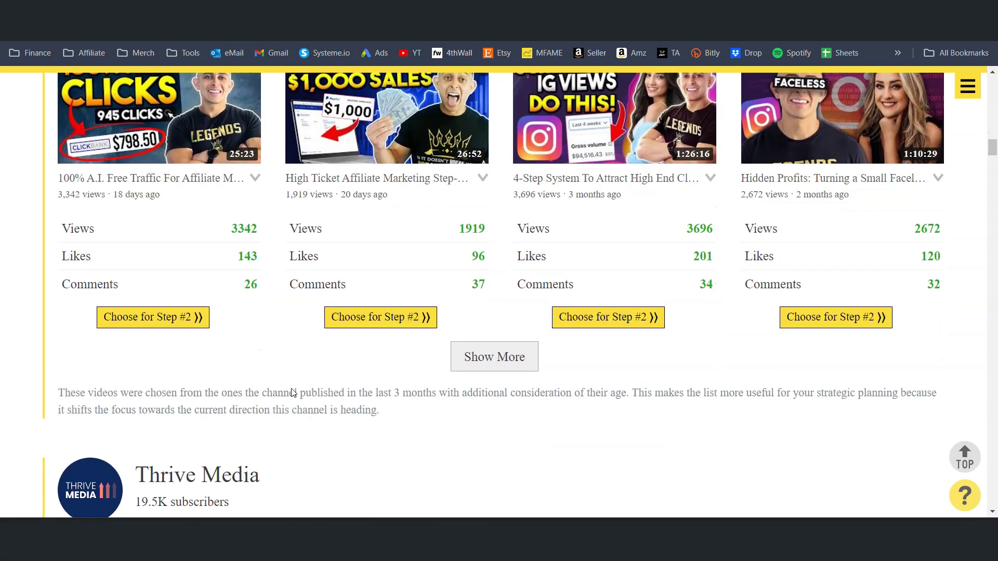
pyautogui.scroll(-2, 292, 394)
pyautogui.scroll(-1, 291, 392)
pyautogui.scroll(-1, 291, 394)
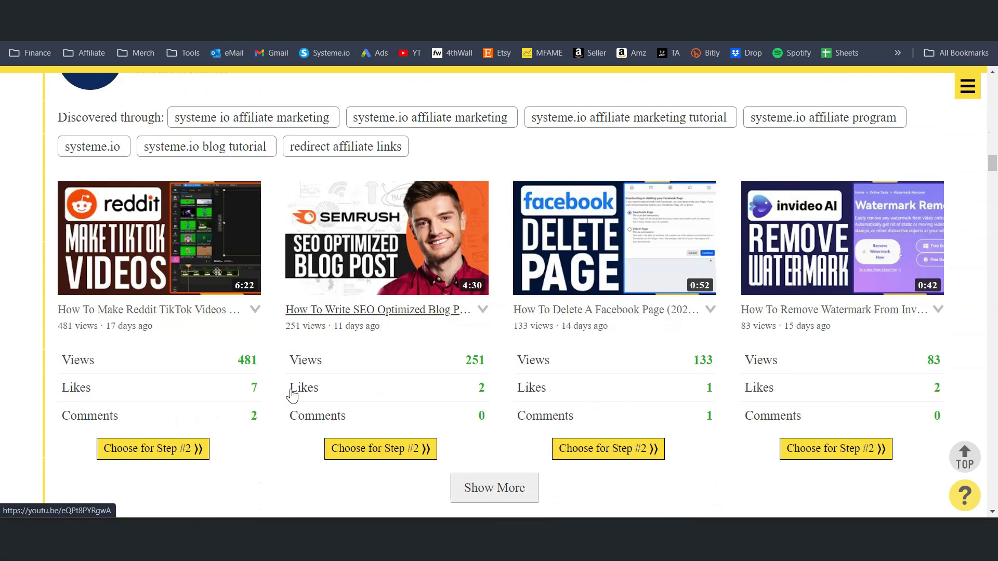
pyautogui.scroll(-3, 291, 395)
pyautogui.scroll(-2, 292, 395)
pyautogui.scroll(-3, 292, 394)
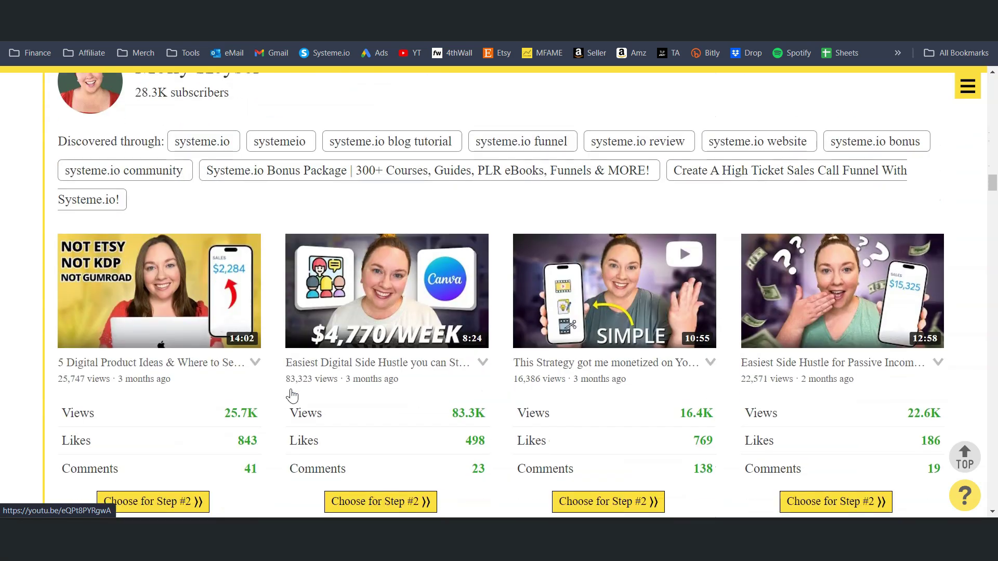
pyautogui.scroll(-2, 291, 396)
pyautogui.scroll(-3, 292, 395)
pyautogui.scroll(-2, 291, 396)
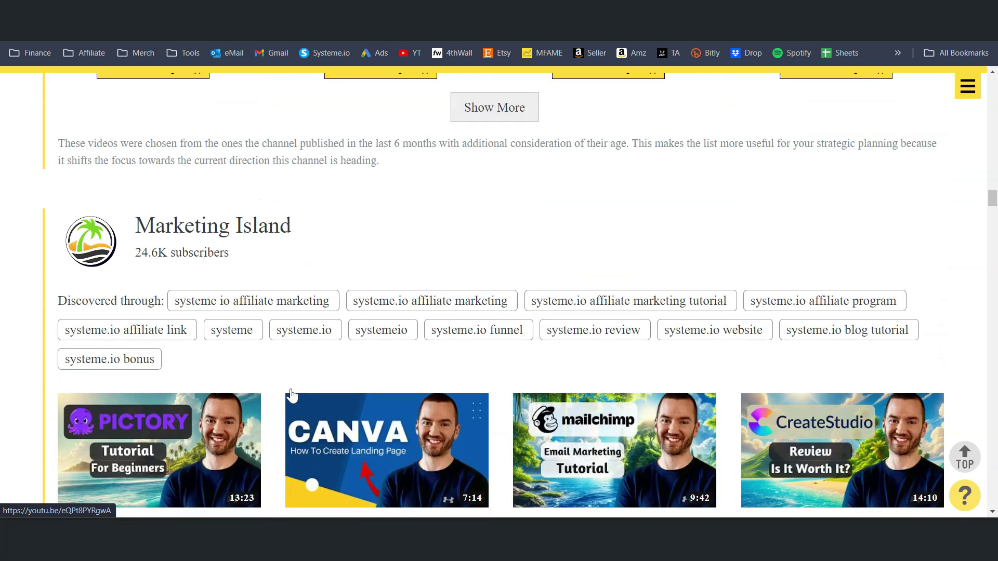
pyautogui.scroll(-2, 292, 395)
pyautogui.scroll(-2, 291, 396)
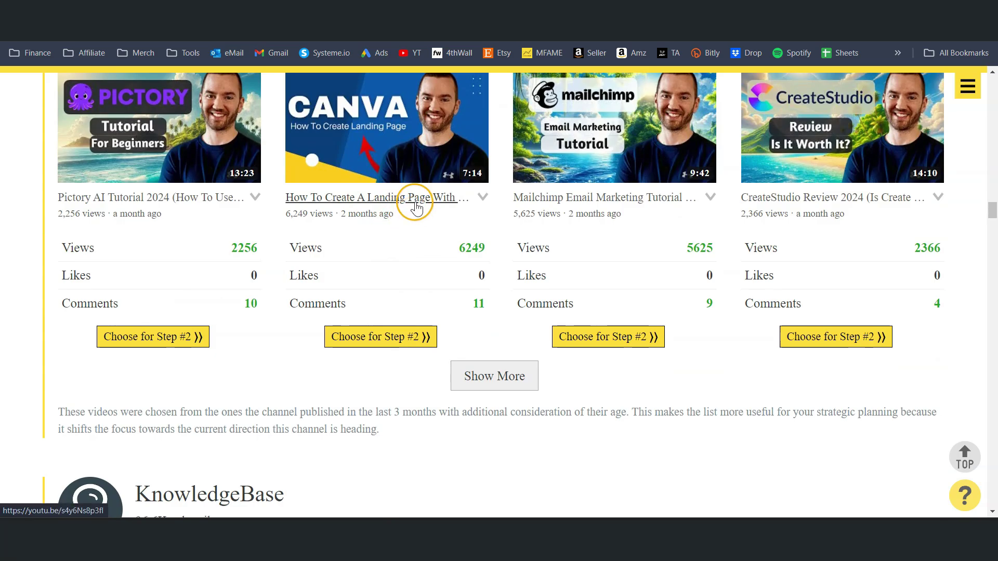
pyautogui.scroll(-4, 332, 261)
pyautogui.scroll(-2, 332, 257)
pyautogui.scroll(-3, 334, 273)
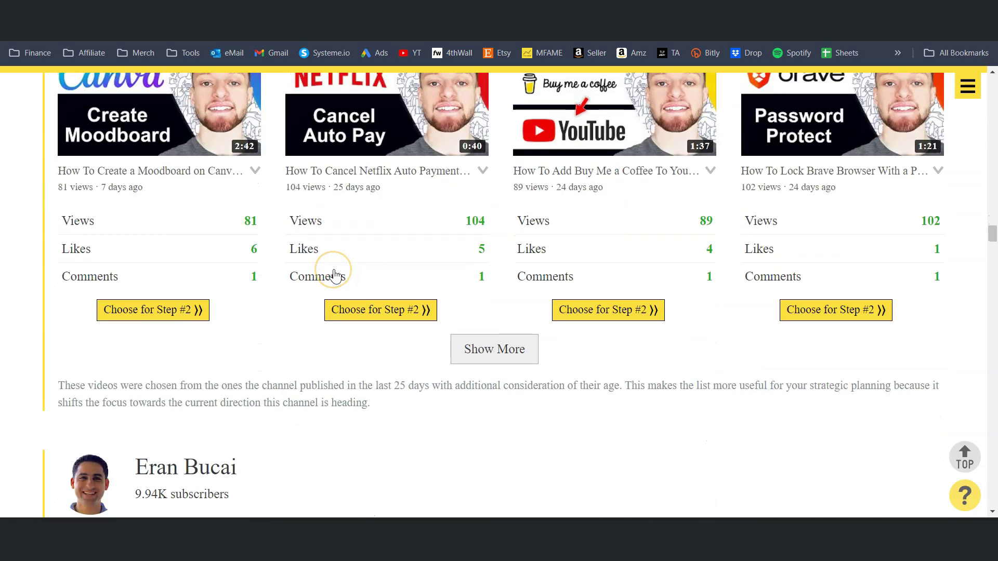
pyautogui.scroll(-1, 334, 275)
pyautogui.scroll(-3, 334, 275)
pyautogui.scroll(-3, 333, 274)
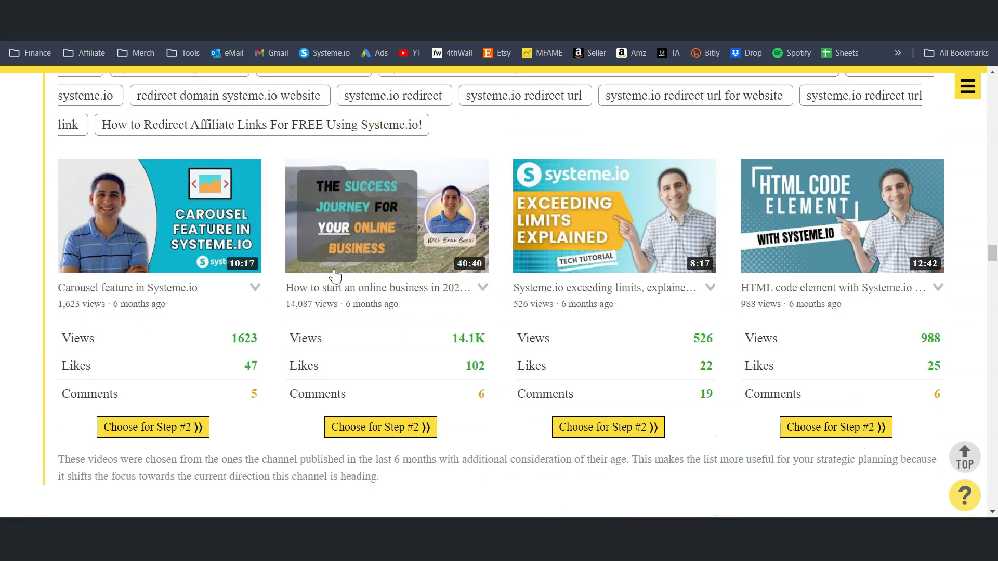
pyautogui.scroll(6, 320, 304)
pyautogui.scroll(7, 281, 347)
pyautogui.scroll(5, 259, 359)
pyautogui.scroll(6, 257, 361)
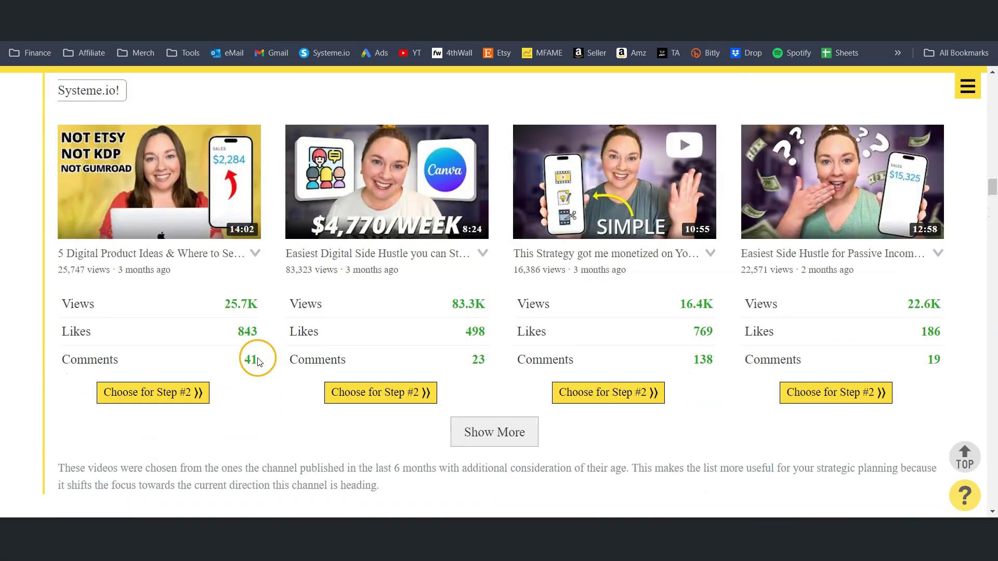
pyautogui.scroll(5, 258, 361)
pyautogui.scroll(6, 258, 360)
pyautogui.scroll(6, 258, 360)
pyautogui.scroll(5, 258, 360)
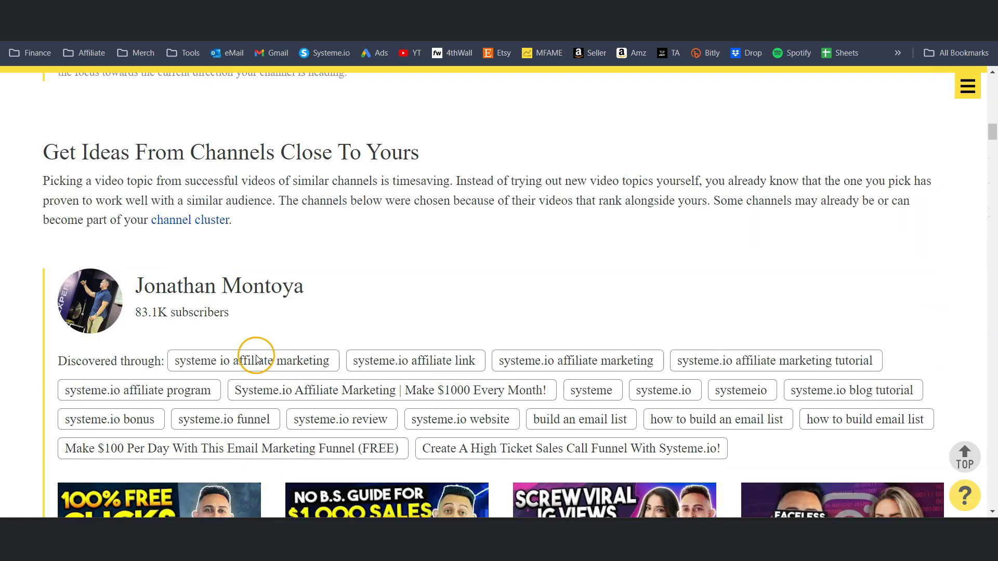
pyautogui.scroll(5, 258, 360)
pyautogui.scroll(2, 269, 351)
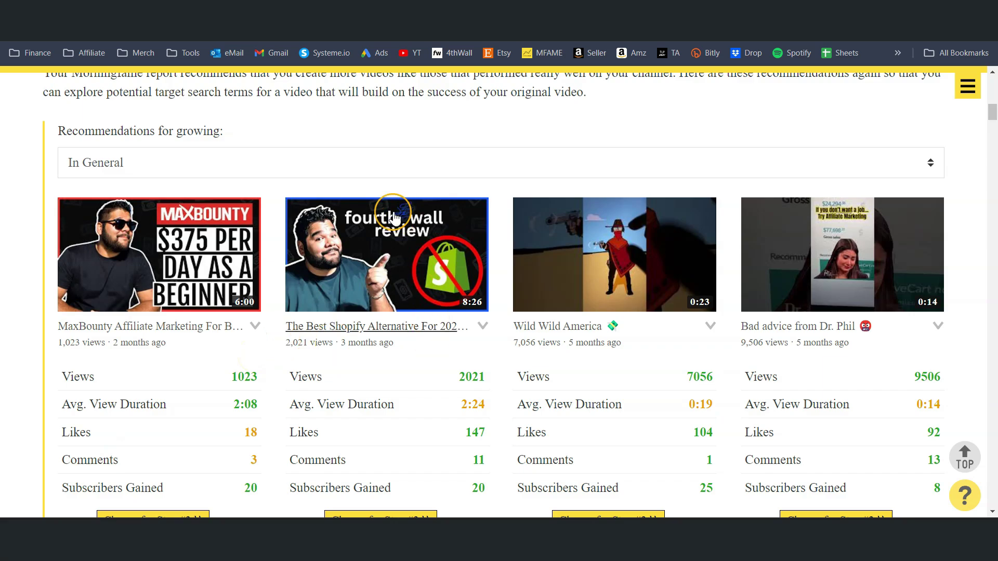
pyautogui.scroll(-2, 380, 280)
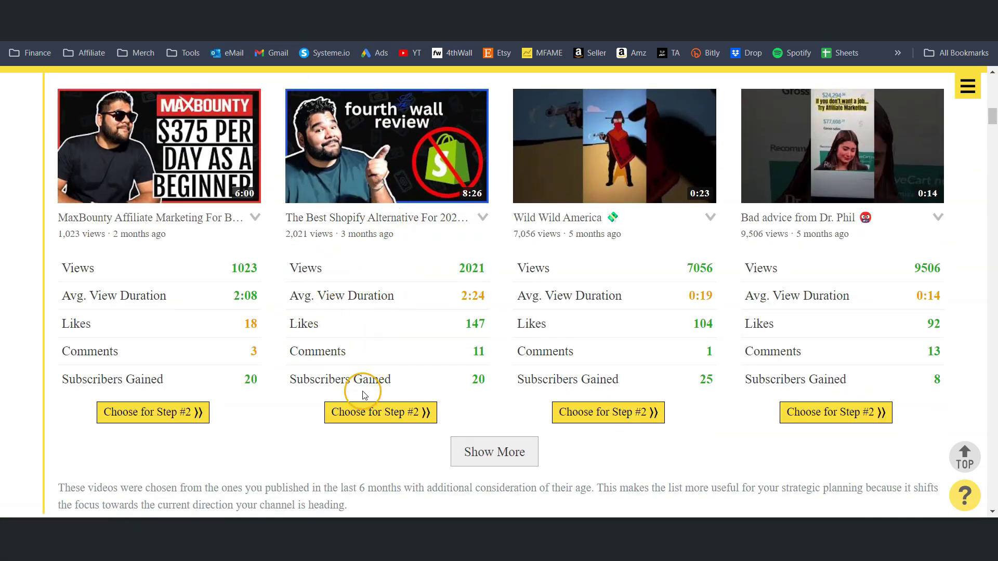
# Step: Pick 'fourthwall' from Common Keywords, view its ranking details, and choose it for Step #3
pyautogui.click(371, 413)
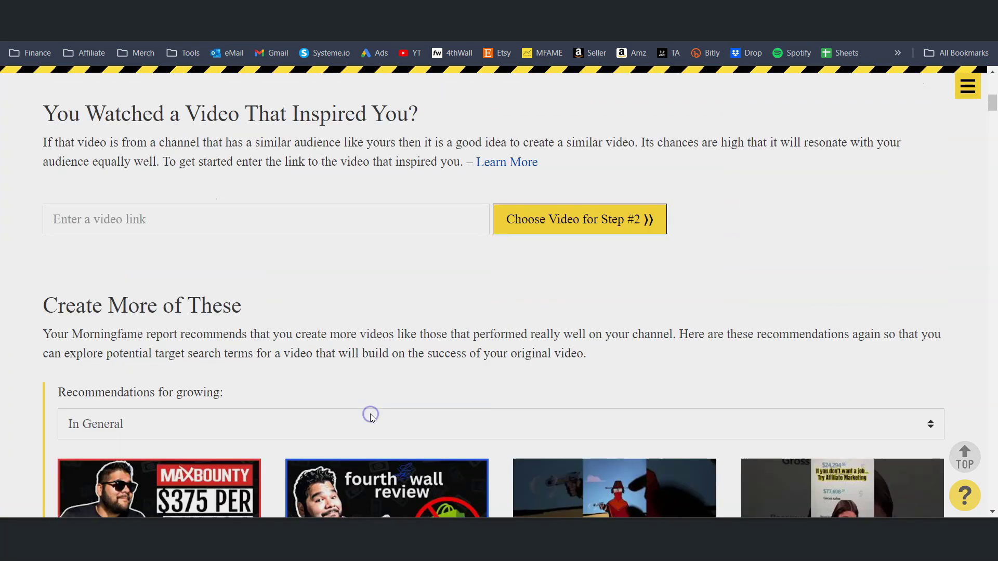
pyautogui.scroll(-2, 141, 235)
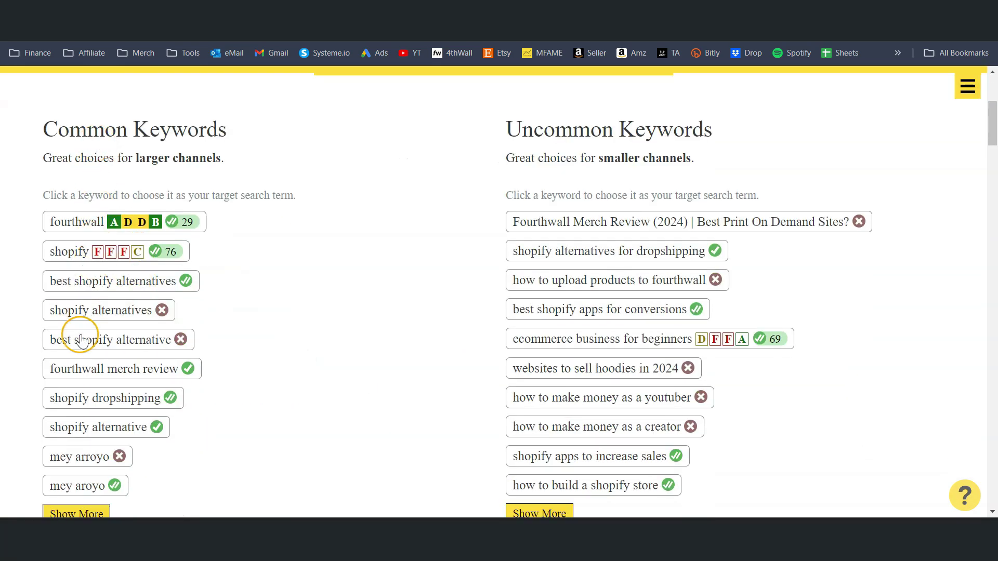
pyautogui.scroll(-2, 104, 269)
pyautogui.scroll(2, 107, 279)
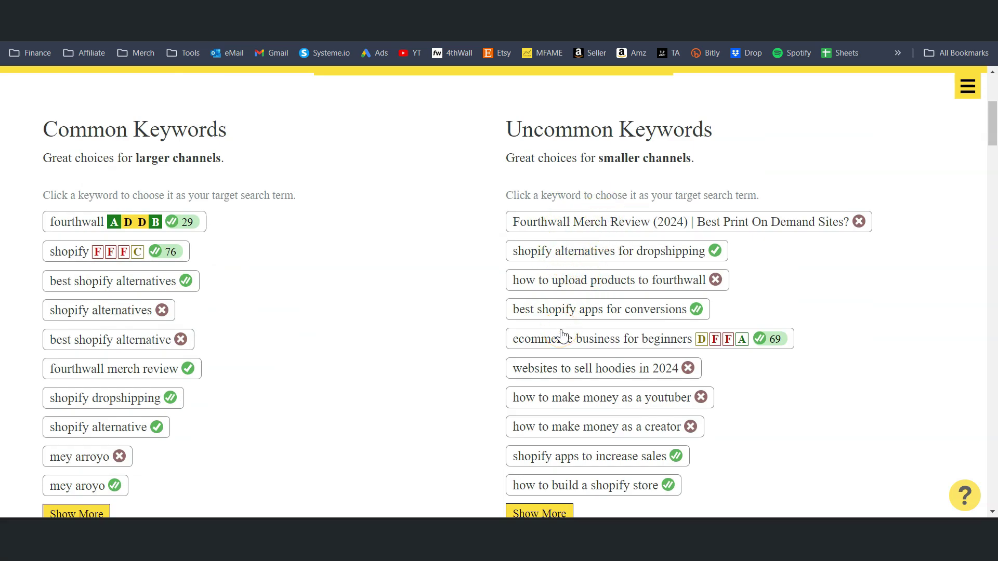
pyautogui.scroll(-2, 556, 211)
pyautogui.scroll(2, 550, 302)
pyautogui.click(83, 227)
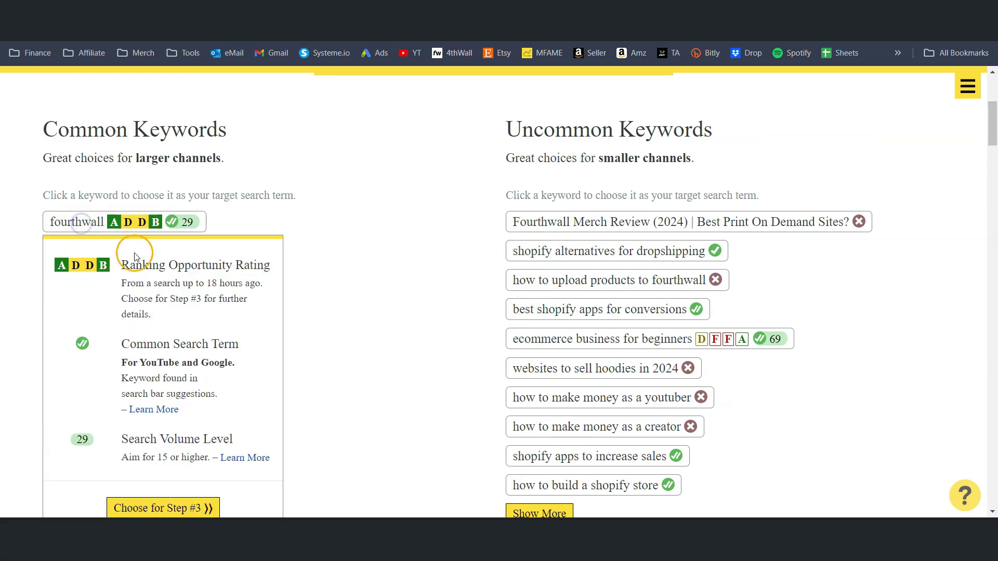
pyautogui.scroll(-2, 134, 261)
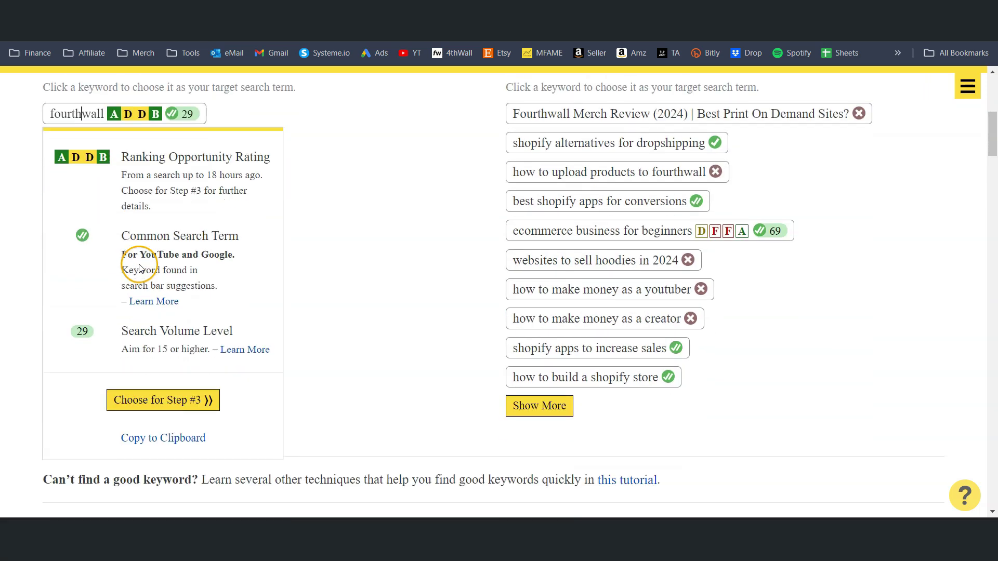
pyautogui.click(204, 403)
pyautogui.scroll(-1, 326, 375)
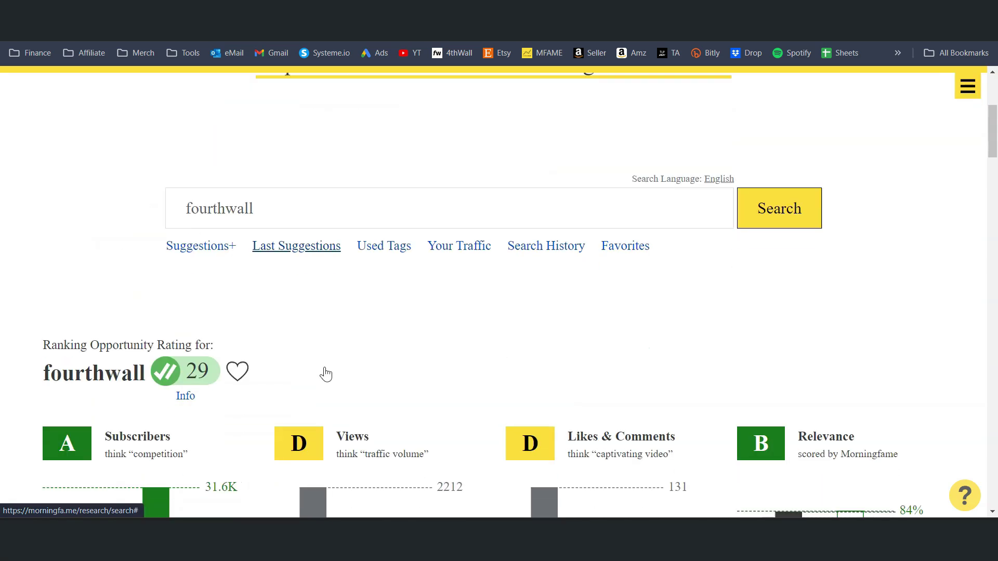
pyautogui.scroll(-2, 326, 374)
pyautogui.scroll(-1, 326, 374)
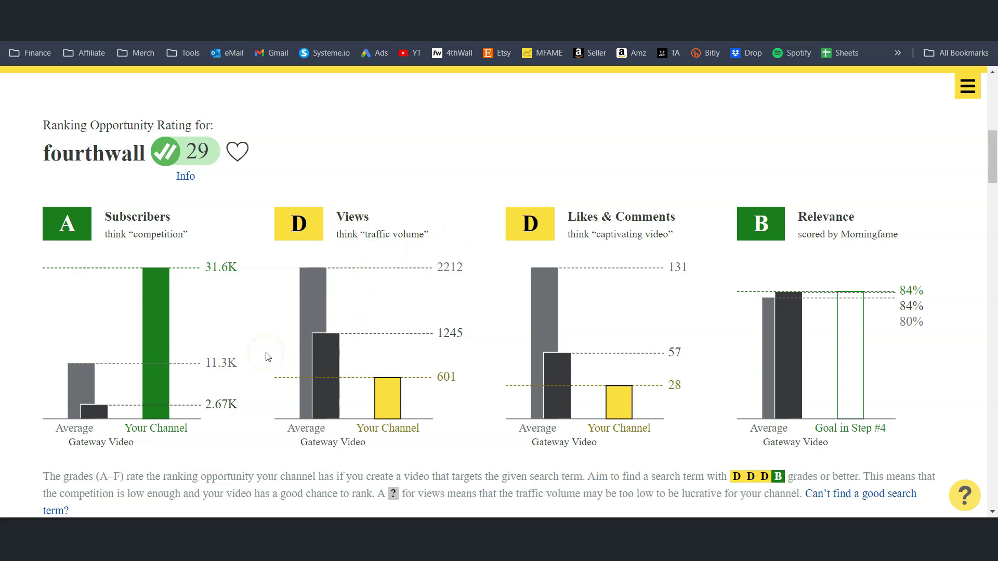
pyautogui.scroll(-3, 266, 359)
pyautogui.scroll(-3, 265, 359)
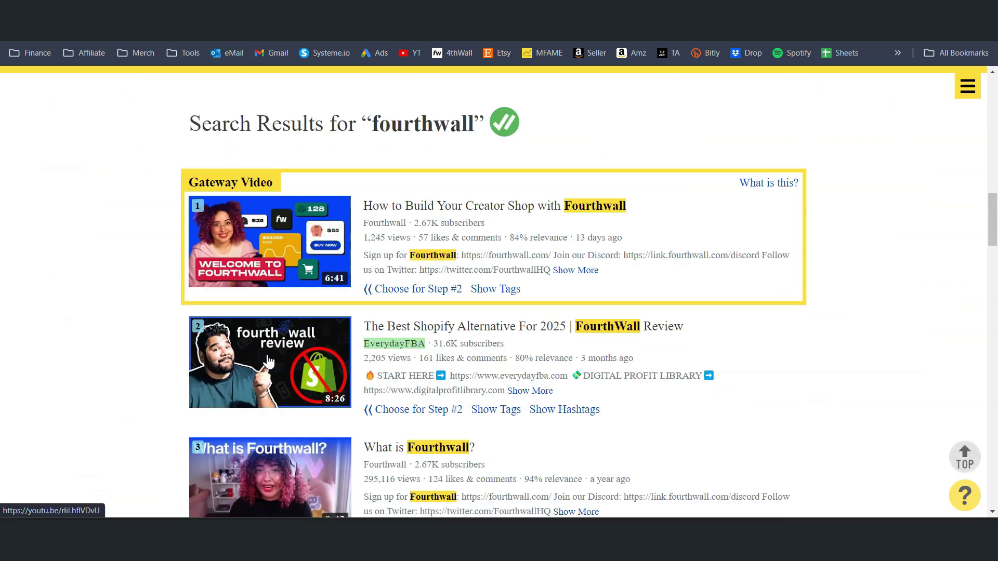
pyautogui.scroll(-1, 290, 432)
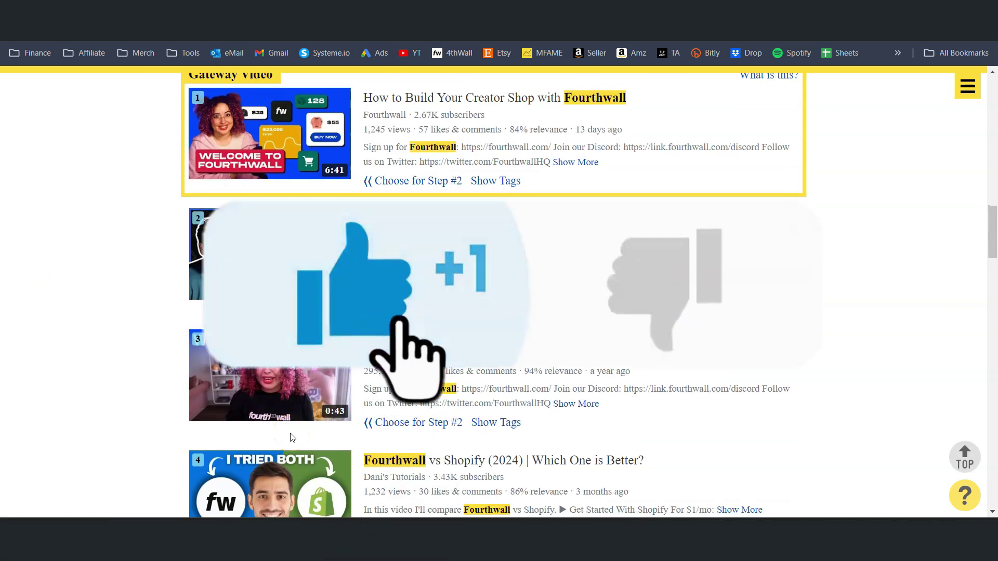
pyautogui.scroll(5, 290, 437)
pyautogui.scroll(3, 234, 448)
pyautogui.scroll(-2, 278, 333)
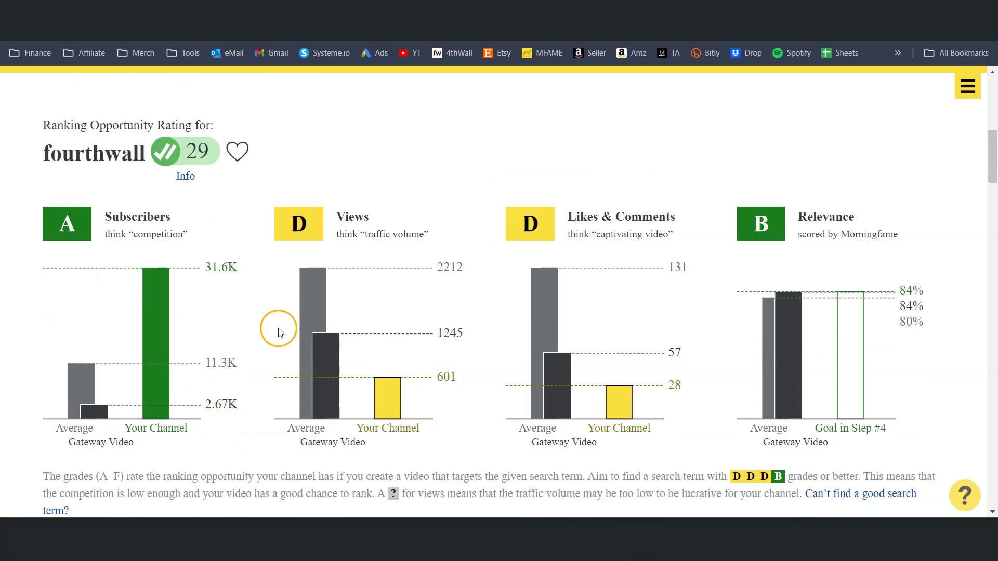
pyautogui.scroll(-4, 278, 333)
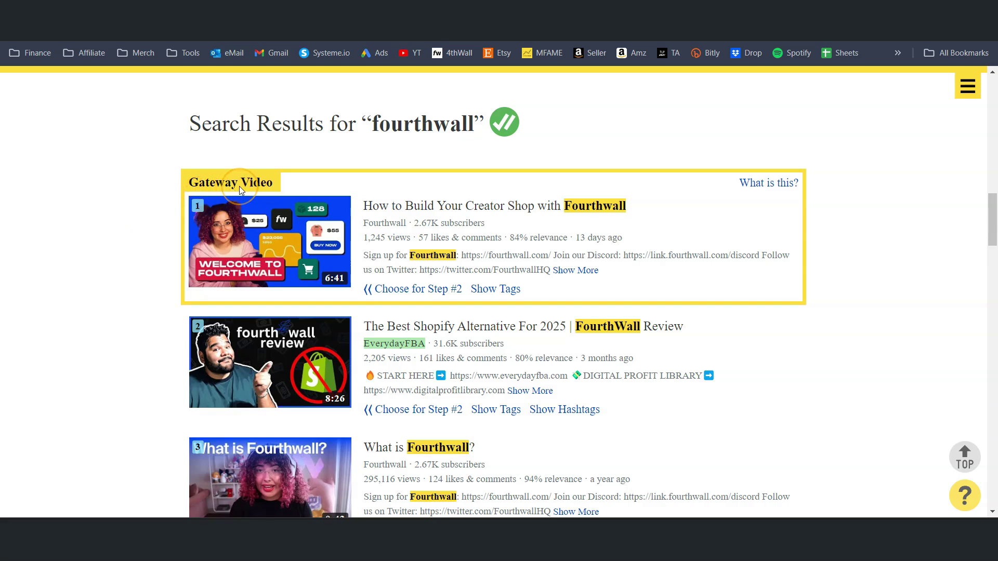
# Step: Highlight the searched term 'fourthwall' above the results, then dismiss the tooltip
pyautogui.click(321, 149)
pyautogui.moveTo(368, 124); pyautogui.dragTo(473, 133)
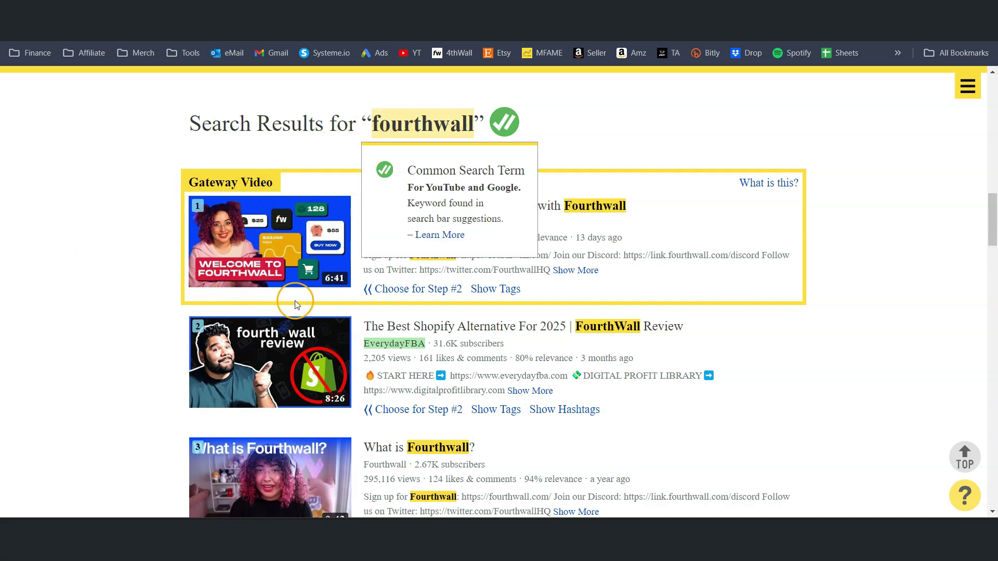
pyautogui.click(147, 237)
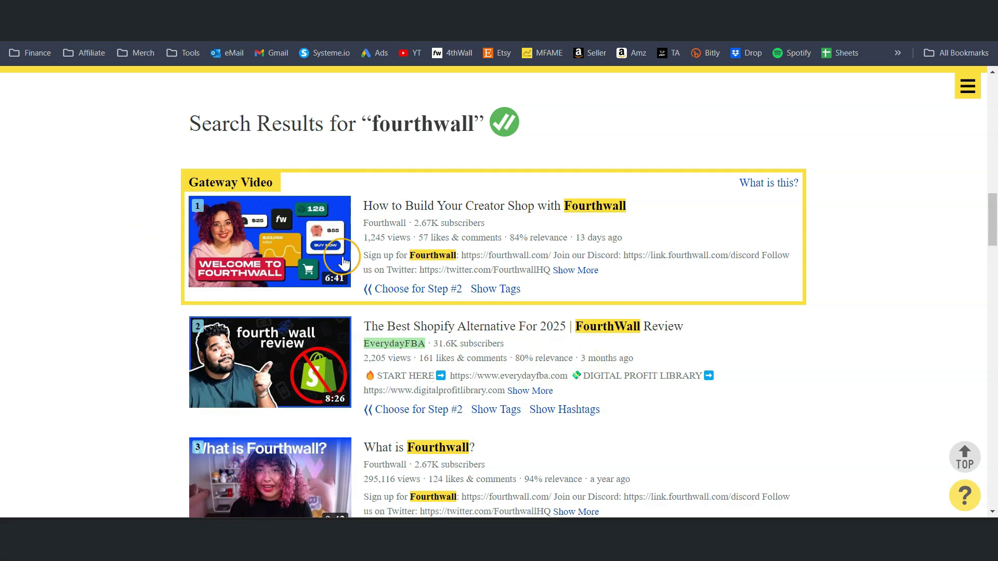
pyautogui.scroll(2, 535, 401)
pyautogui.scroll(2, 535, 406)
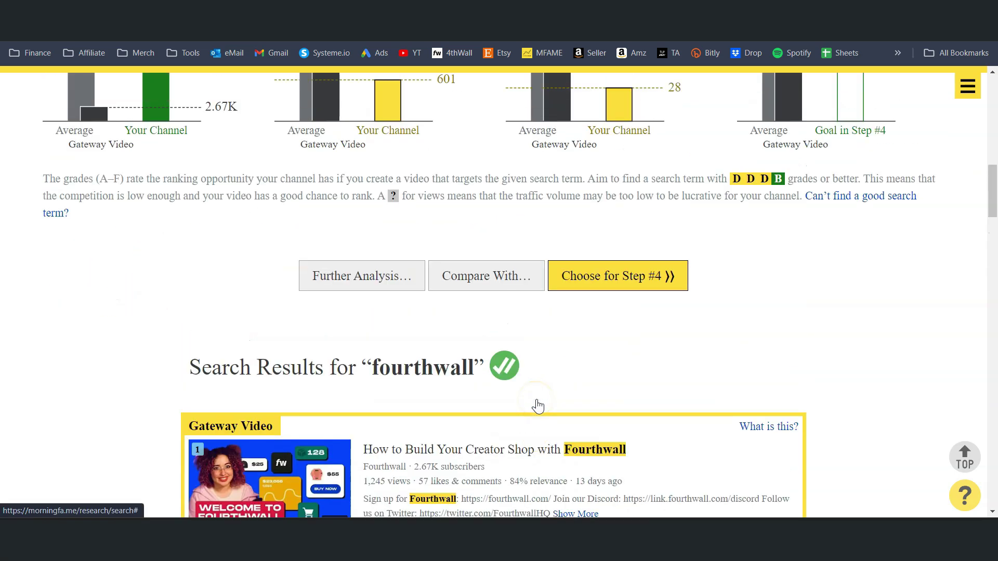
# Step: Move 'fourthwall' into Step #4, leaving it as the only tag at 100%
pyautogui.click(629, 360)
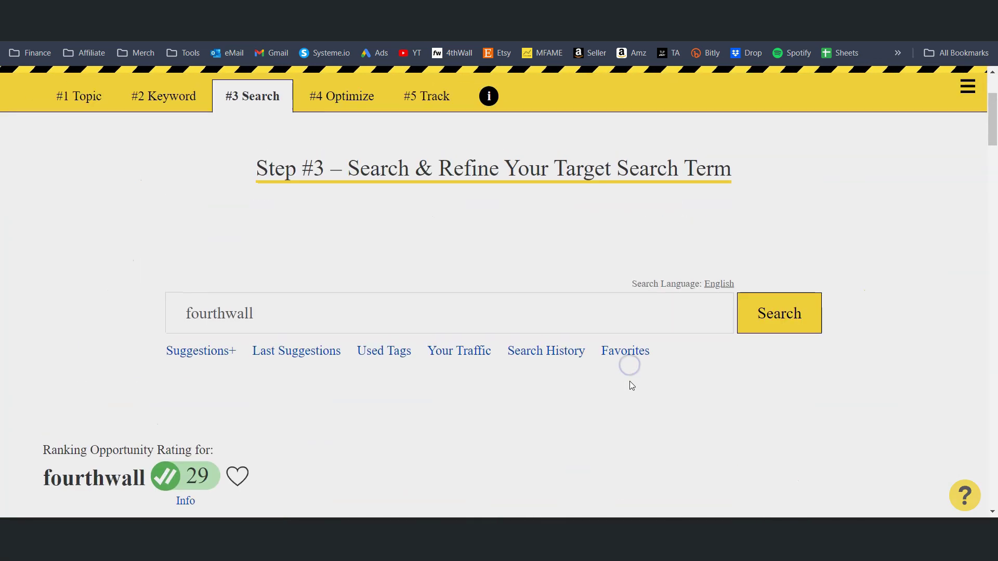
pyautogui.scroll(-3, 593, 327)
pyautogui.scroll(-2, 544, 244)
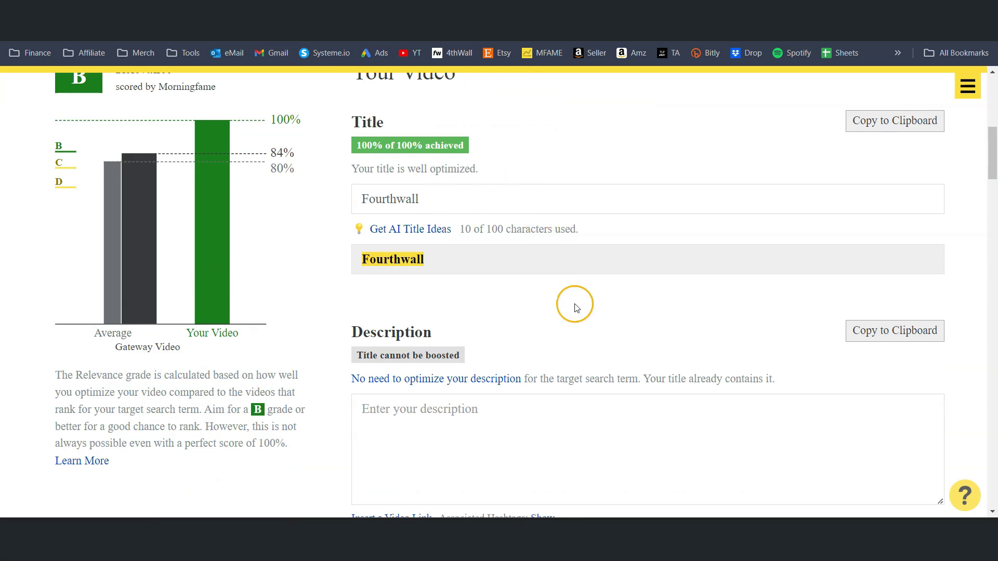
pyautogui.scroll(-3, 588, 314)
pyautogui.scroll(-2, 379, 301)
pyautogui.scroll(-1, 390, 297)
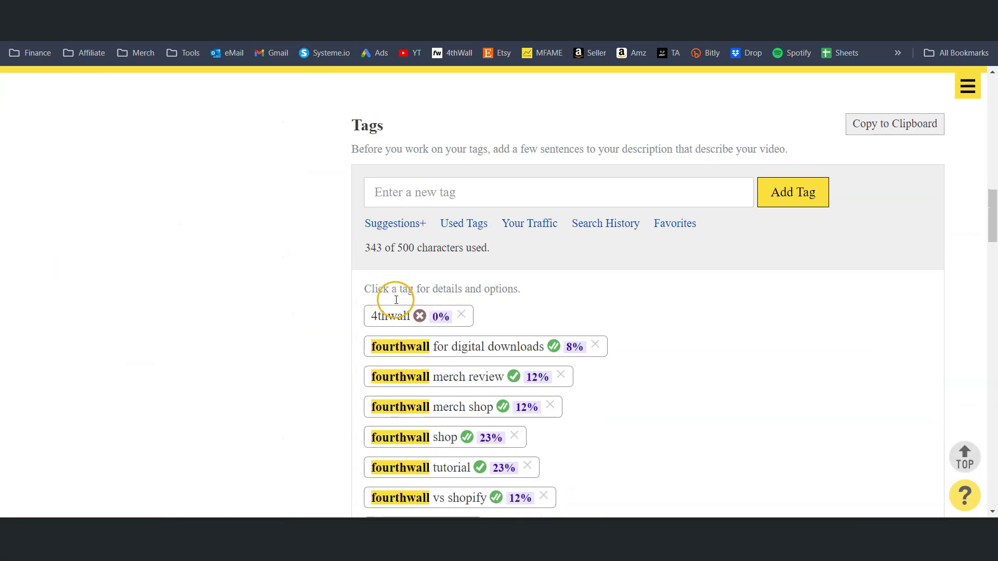
pyautogui.scroll(-1, 413, 316)
pyautogui.scroll(-3, 439, 334)
pyautogui.scroll(-3, 438, 334)
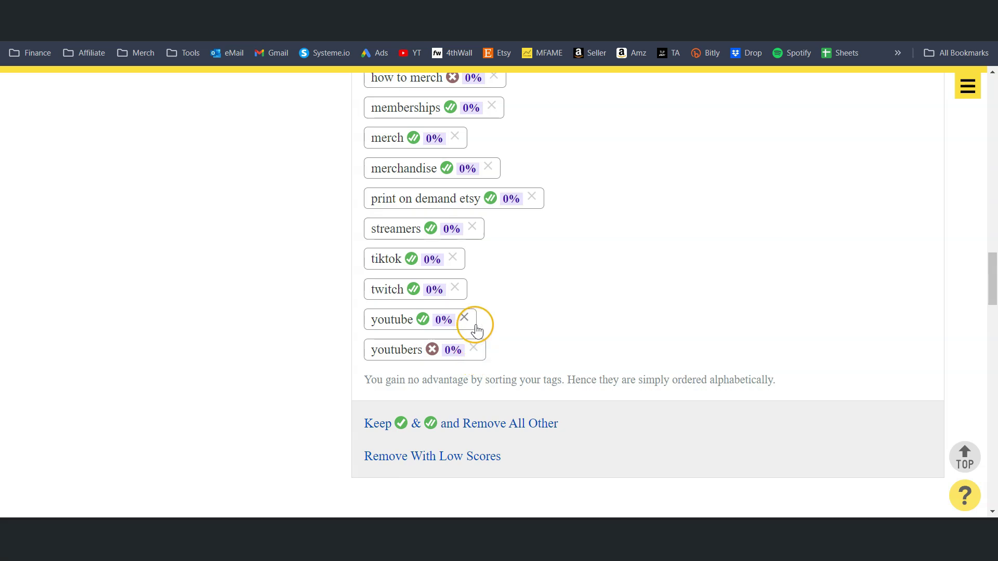
pyautogui.scroll(1, 476, 330)
pyautogui.scroll(3, 475, 330)
pyautogui.scroll(2, 471, 312)
pyautogui.scroll(-2, 464, 265)
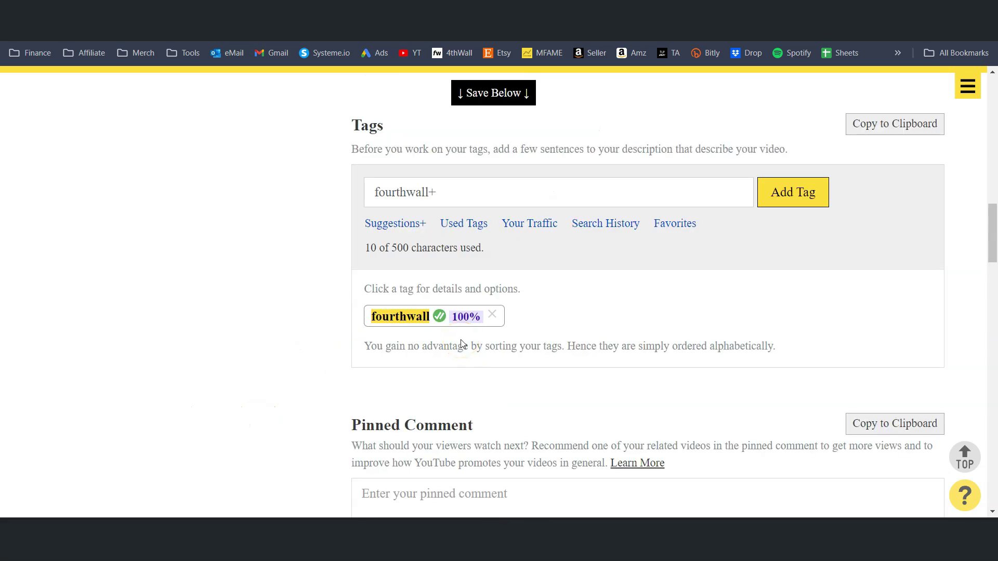
# Step: View the fourthwall tag's details and more suggestions, then start a new 'fourthwall ' tag
pyautogui.click(407, 321)
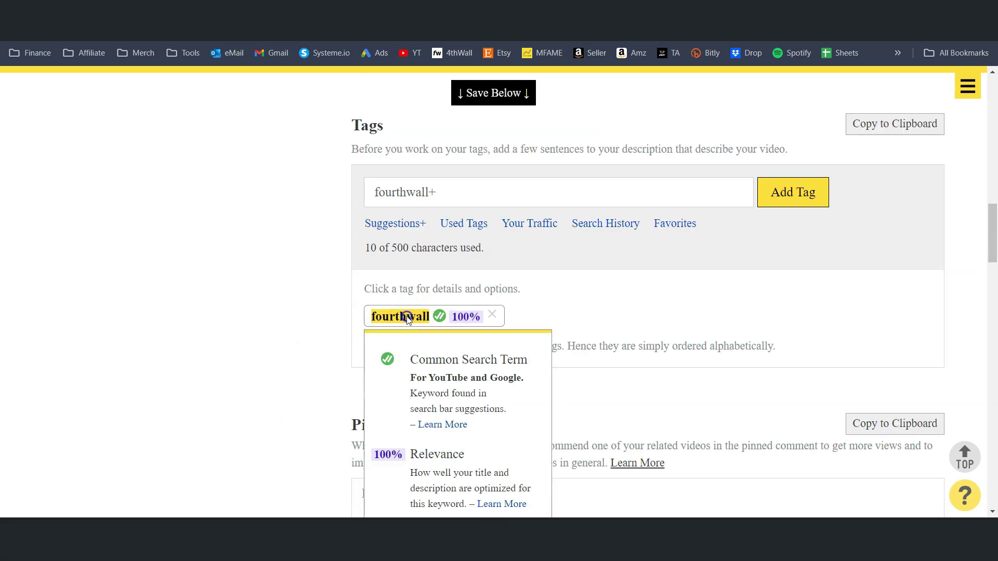
pyautogui.scroll(-3, 409, 334)
pyautogui.click(408, 336)
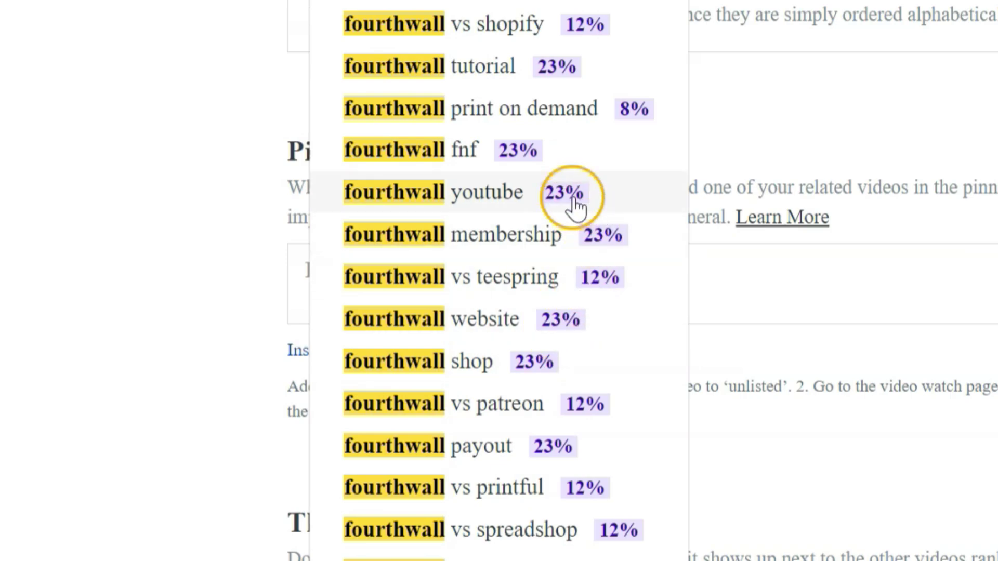
pyautogui.scroll(2, 440, 410)
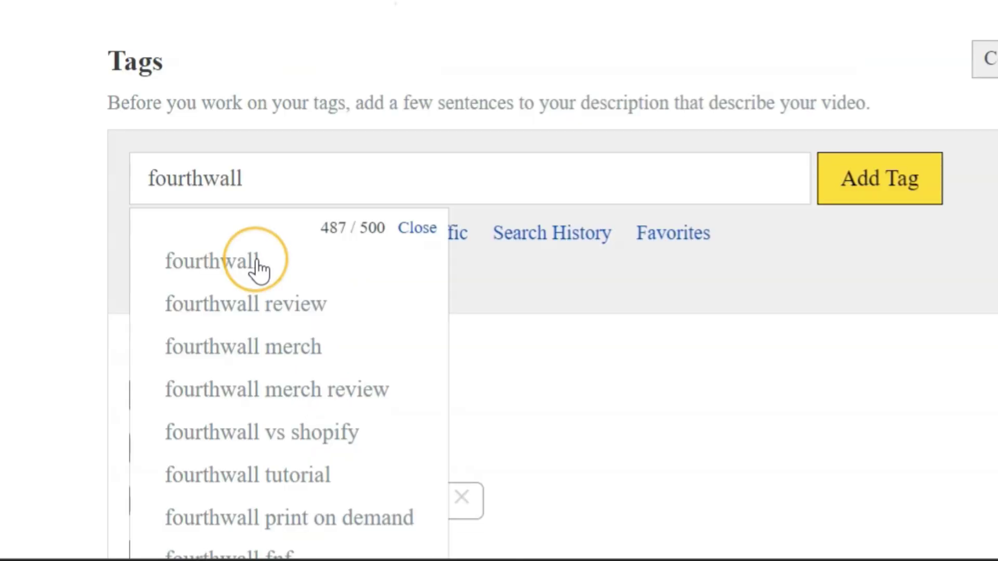
pyautogui.click(273, 183)
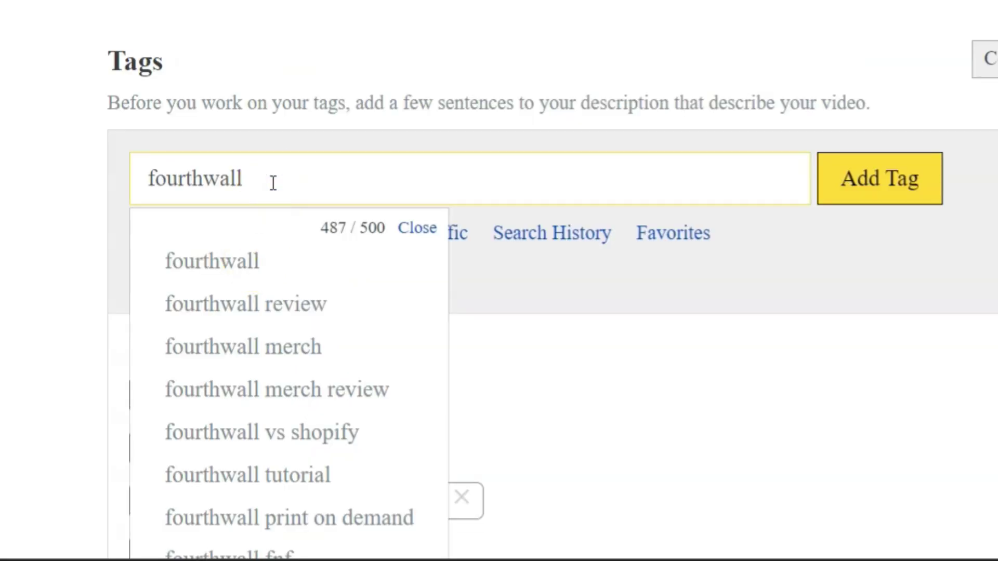
pyautogui.click(273, 180)
pyautogui.write('a')
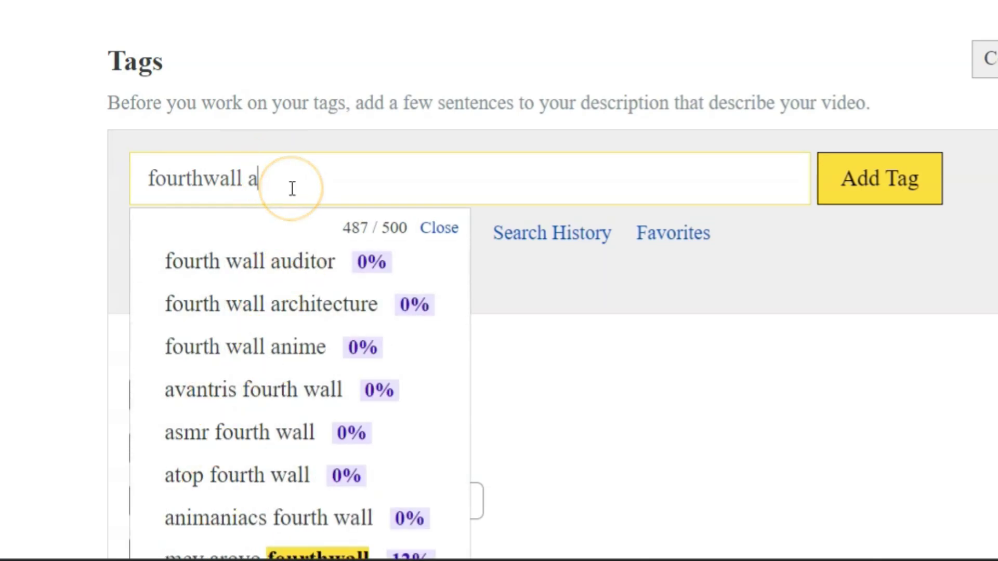
# Step: Try different letters after 'fourthwall ' and add 'fourthwall pod' as a tag
pyautogui.press('BackSpace')
pyautogui.write('b')
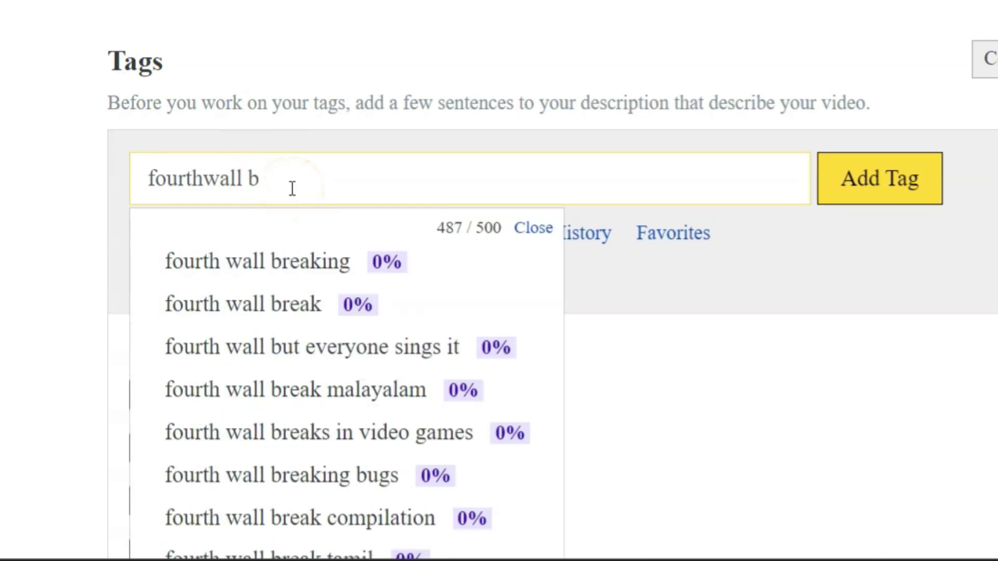
pyautogui.press('BackSpace')
pyautogui.write('c')
pyautogui.press('BackSpace')
pyautogui.write('d')
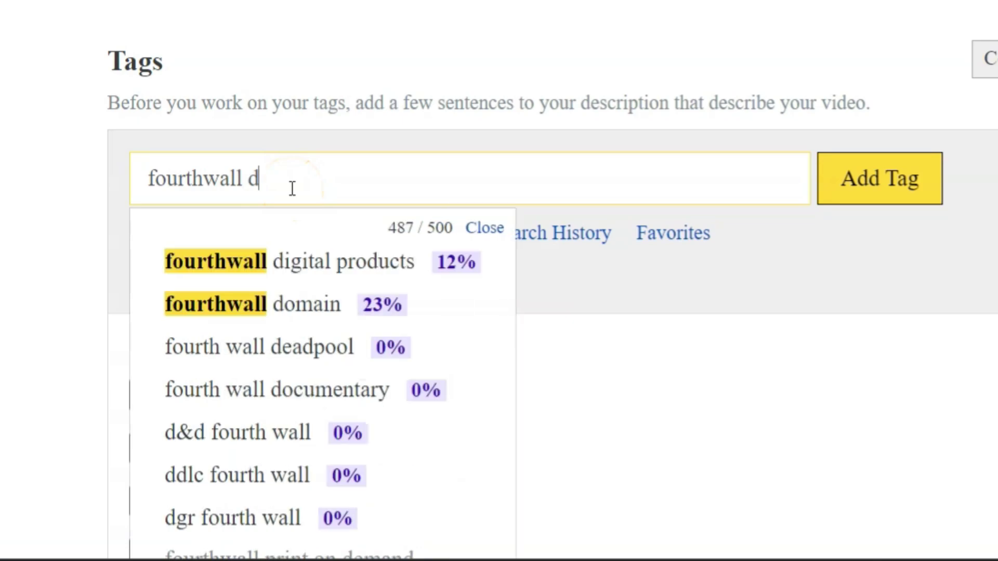
pyautogui.press('BackSpace')
pyautogui.write('e')
pyautogui.press('BackSpace')
pyautogui.write('f')
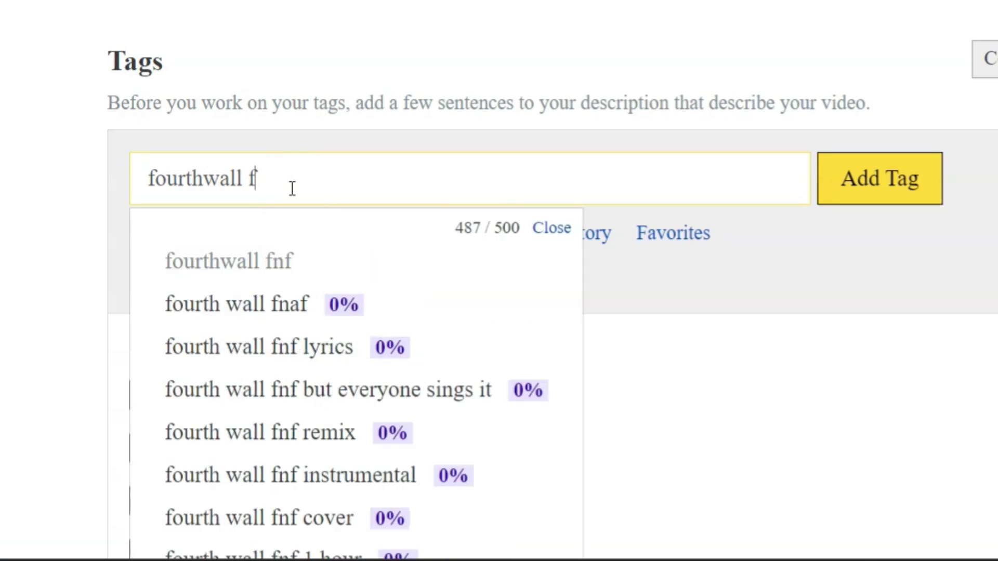
pyautogui.press('BackSpace')
pyautogui.write('g')
pyautogui.write('h')
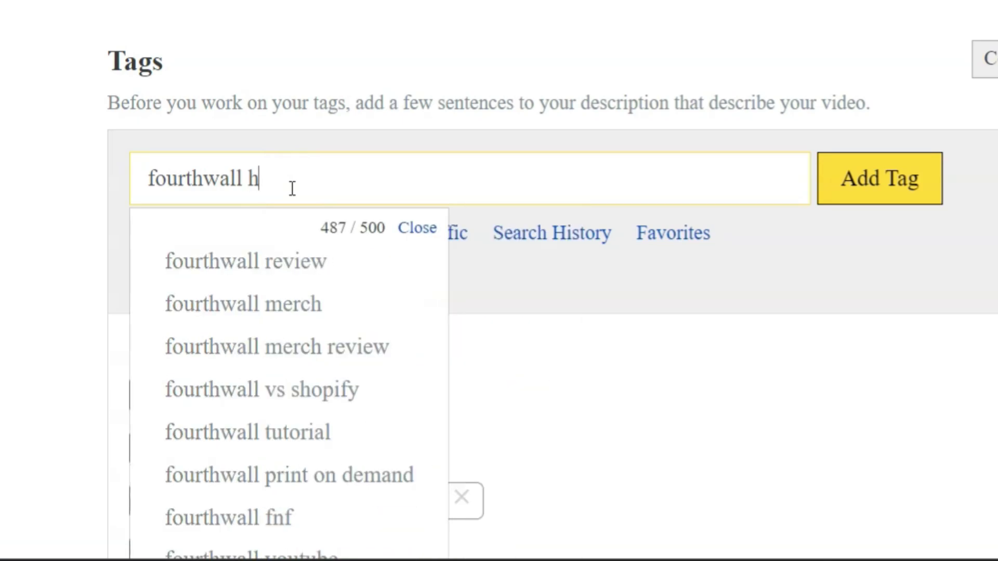
pyautogui.press('BackSpace')
pyautogui.write('p')
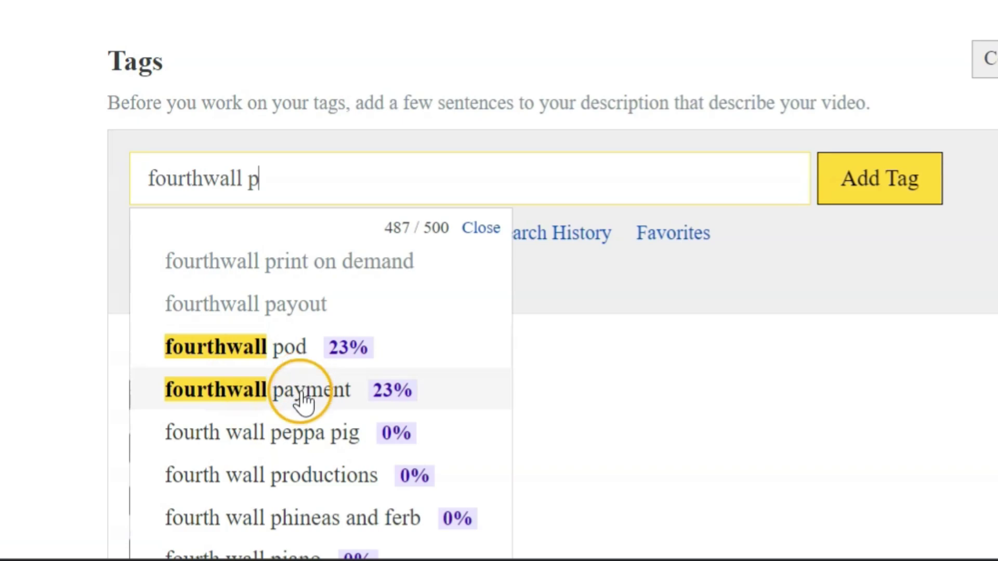
pyautogui.click(278, 352)
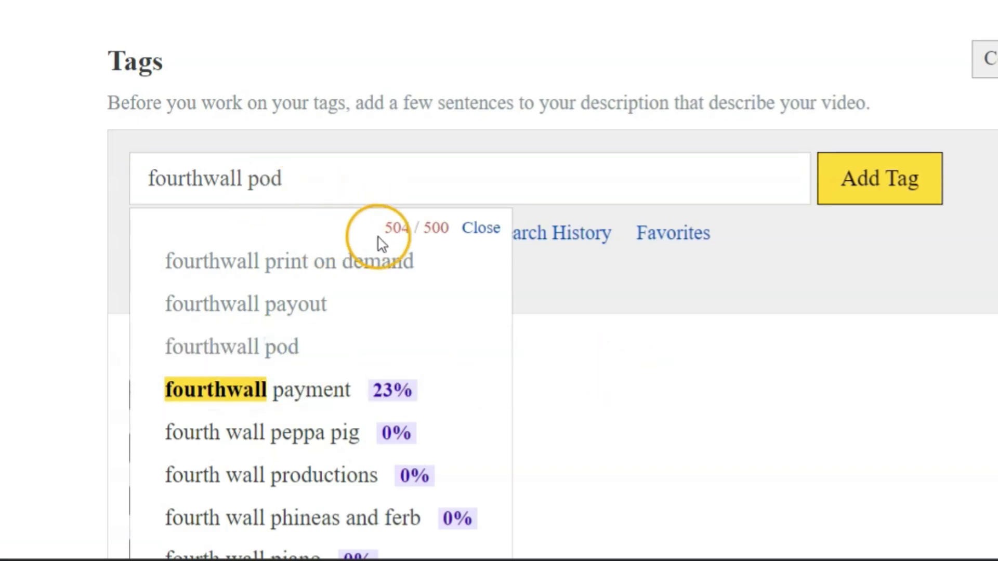
pyautogui.click(630, 356)
pyautogui.scroll(-5, 619, 357)
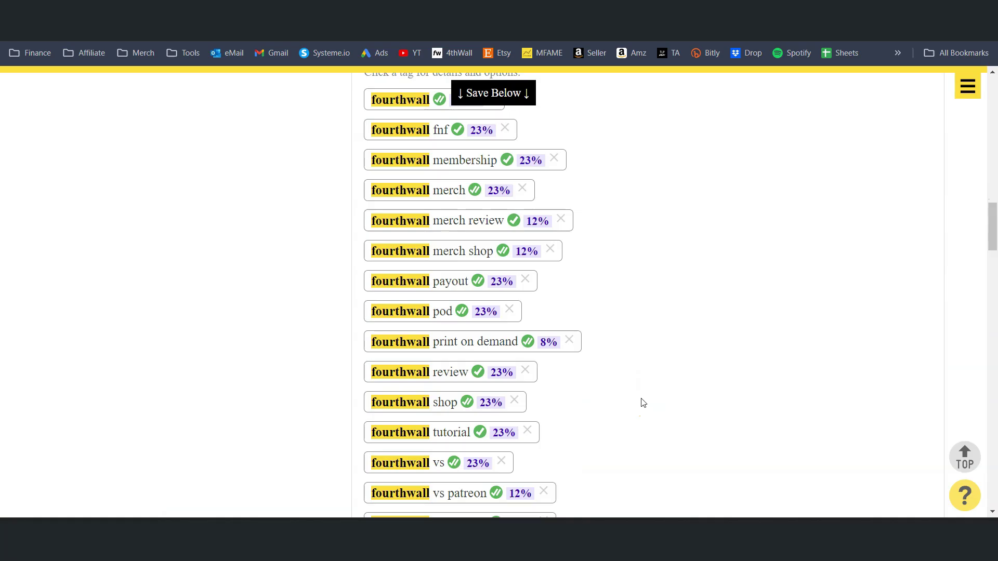
pyautogui.scroll(-5, 642, 402)
pyautogui.scroll(-3, 641, 402)
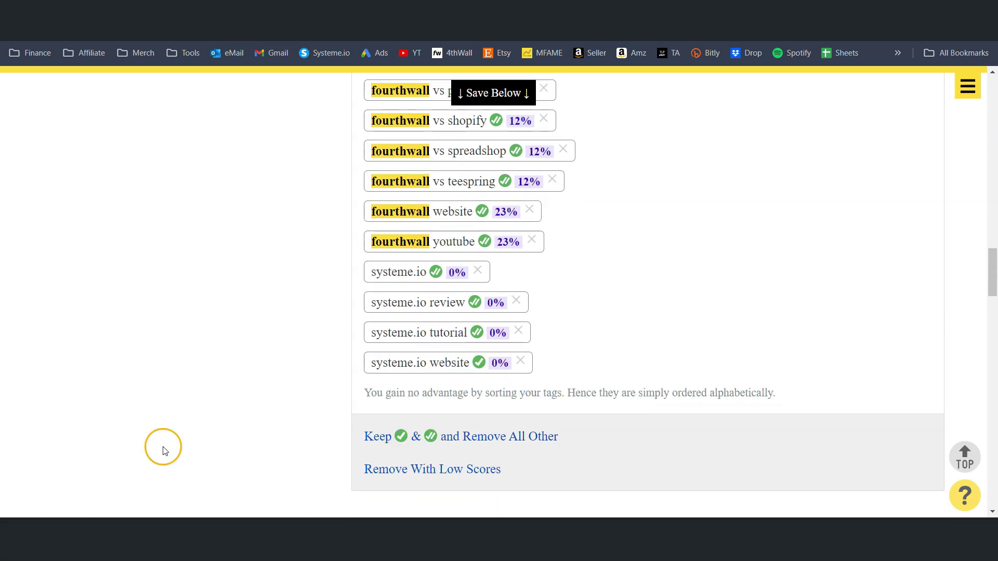
pyautogui.scroll(10, 579, 413)
pyautogui.scroll(10, 579, 414)
pyautogui.scroll(8, 579, 414)
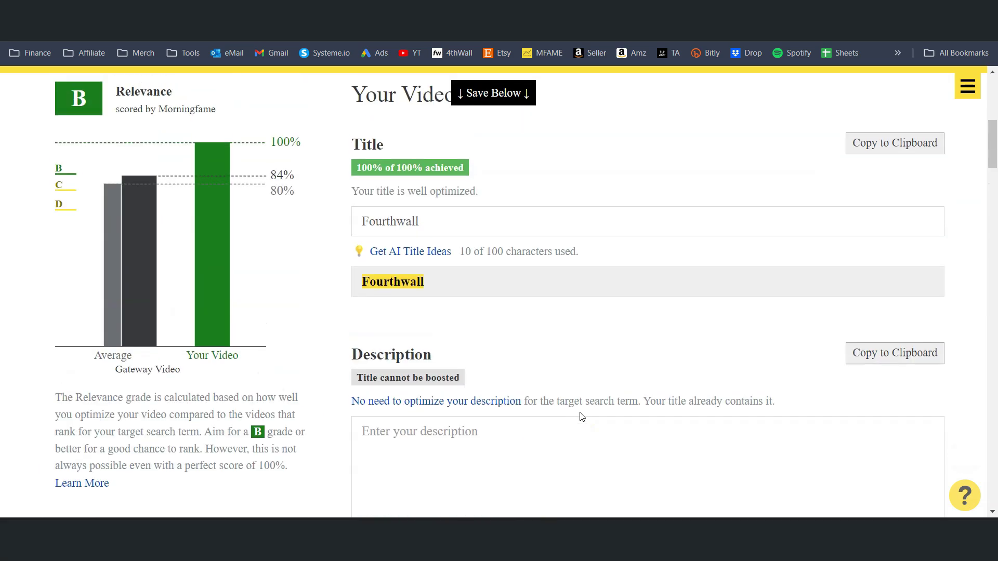
pyautogui.scroll(2, 579, 414)
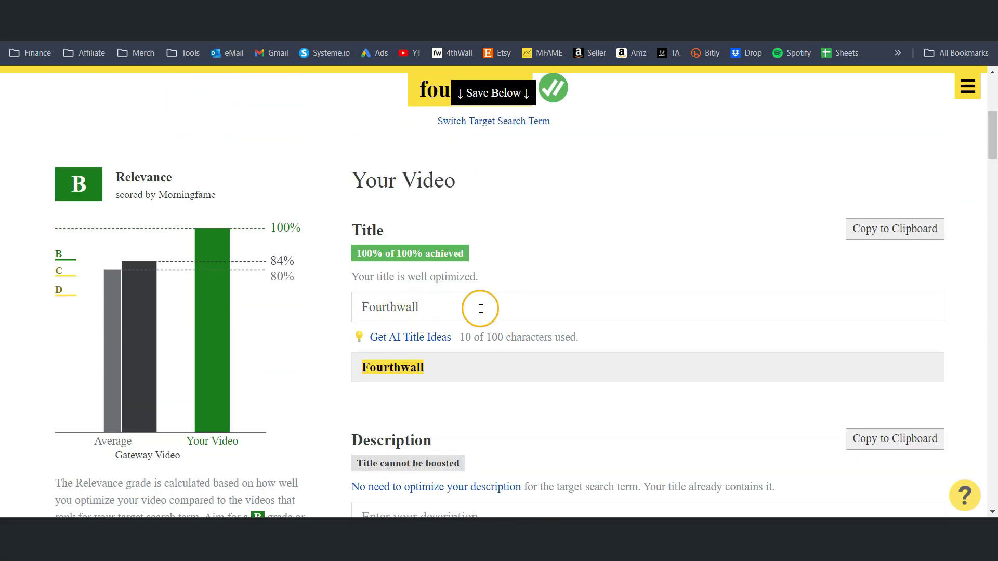
# Step: Generate AI title ideas, led by 'Breaking the Fourthwall: Unveiling the Truth' at 83%
pyautogui.click(417, 343)
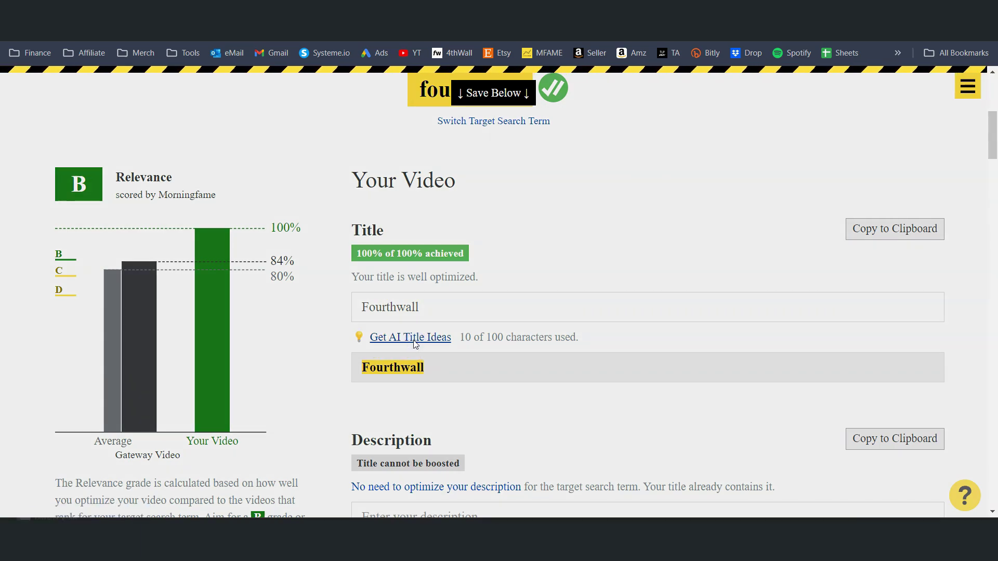
pyautogui.scroll(-3, 490, 374)
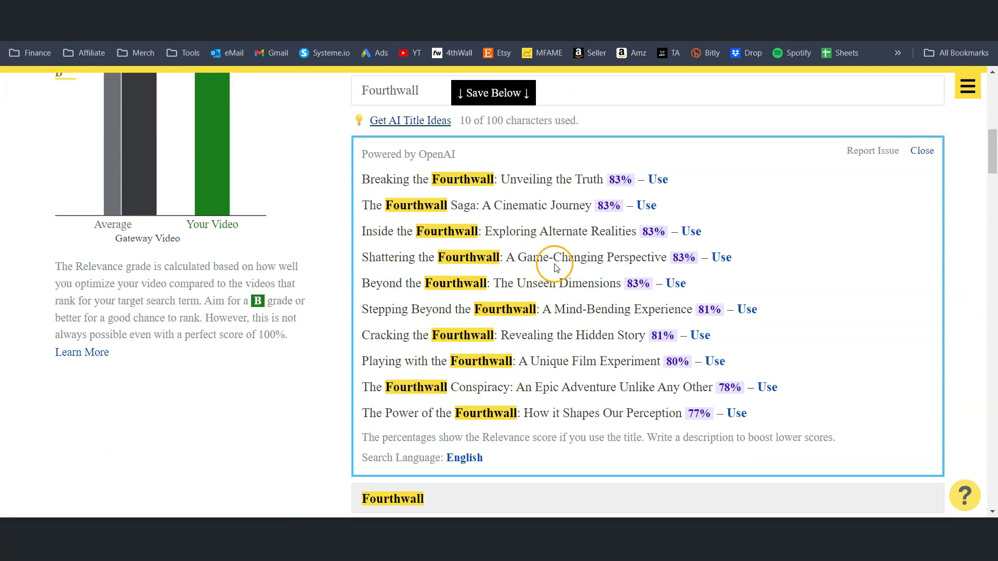
pyautogui.scroll(3, 498, 343)
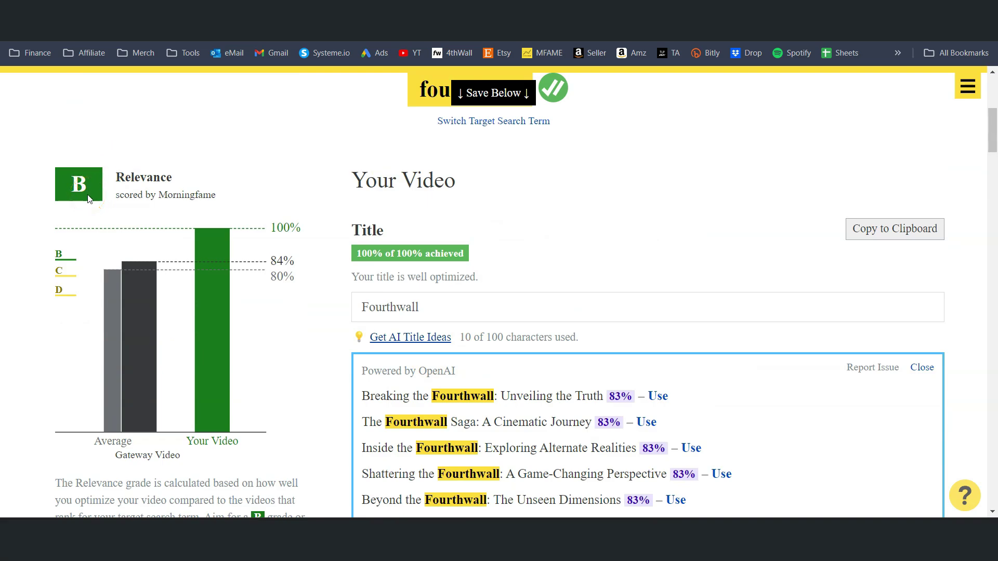
pyautogui.scroll(-5, 343, 314)
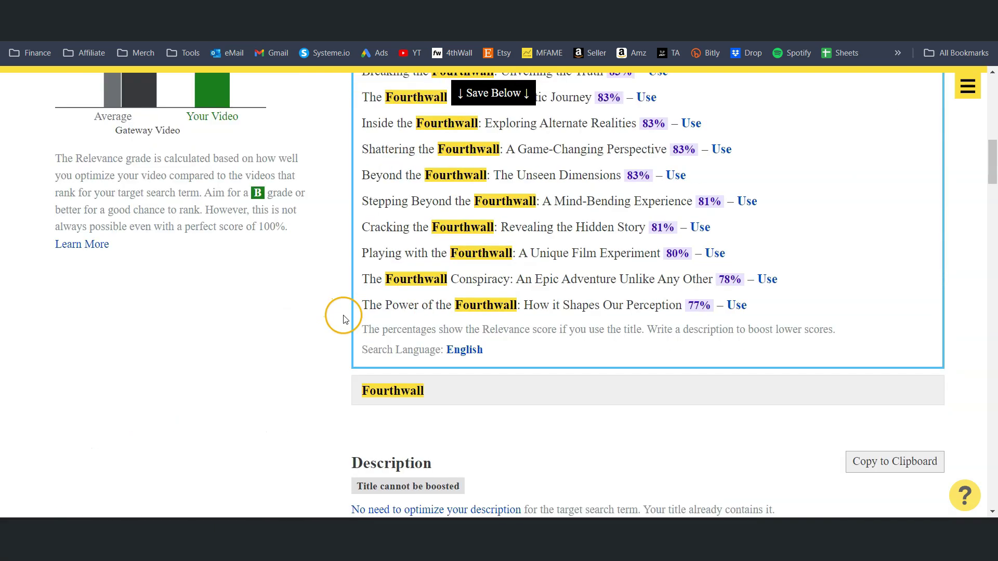
pyautogui.scroll(-3, 341, 318)
pyautogui.scroll(-3, 341, 318)
pyautogui.scroll(-2, 342, 318)
pyautogui.scroll(-3, 342, 318)
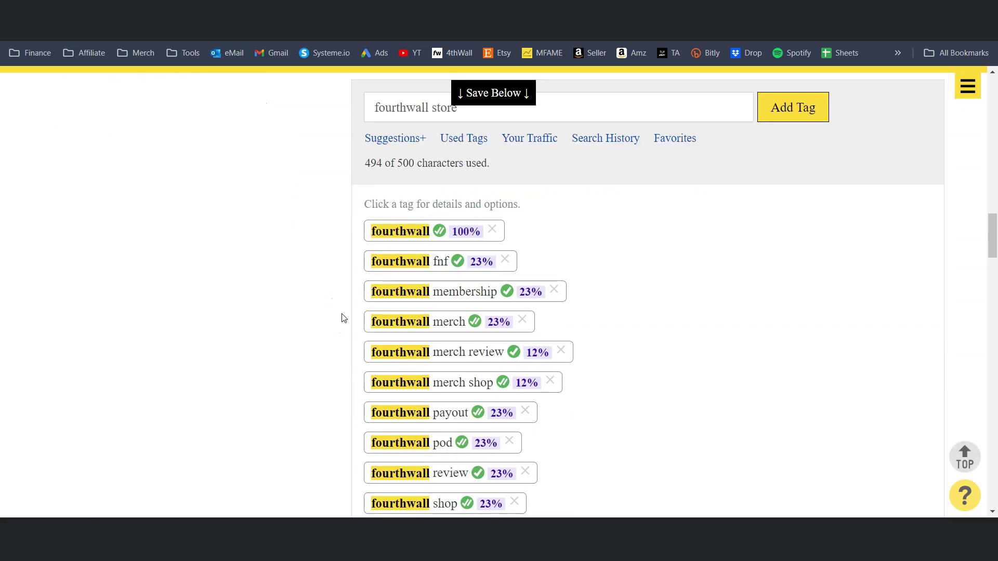
pyautogui.scroll(-2, 342, 318)
pyautogui.scroll(-4, 341, 318)
pyautogui.scroll(-4, 341, 318)
pyautogui.scroll(-3, 342, 318)
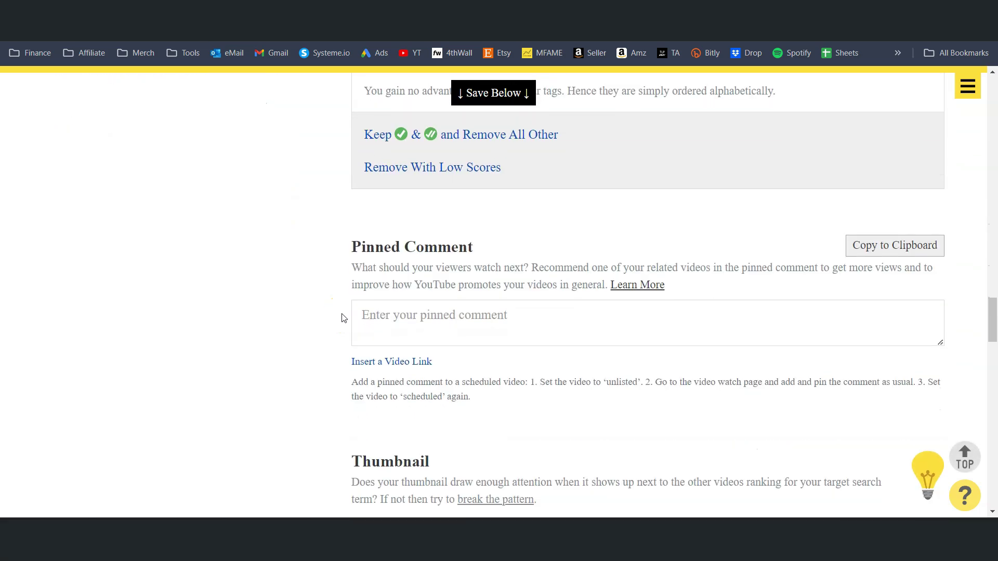
pyautogui.scroll(-4, 342, 319)
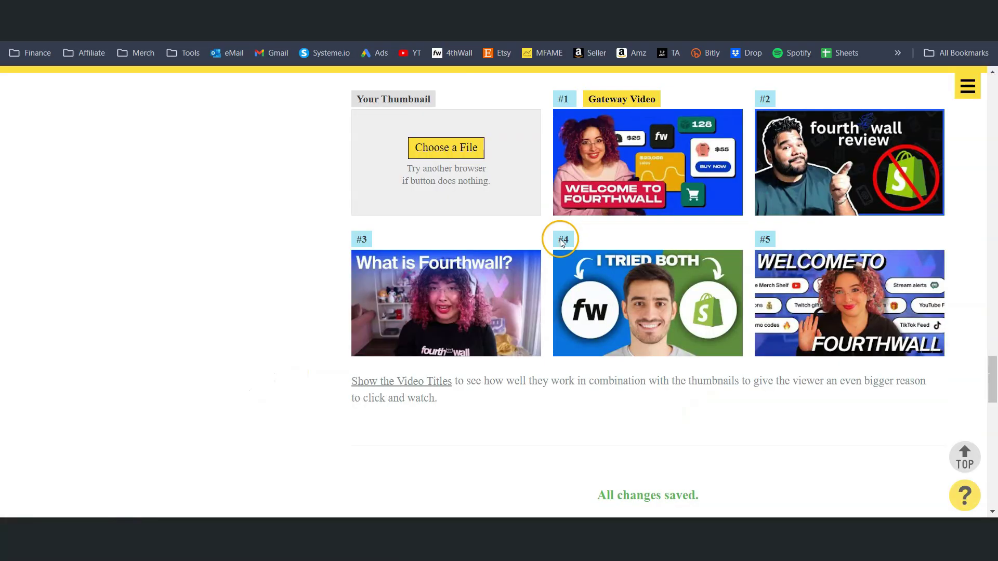
pyautogui.scroll(-3, 560, 245)
pyautogui.scroll(4, 267, 229)
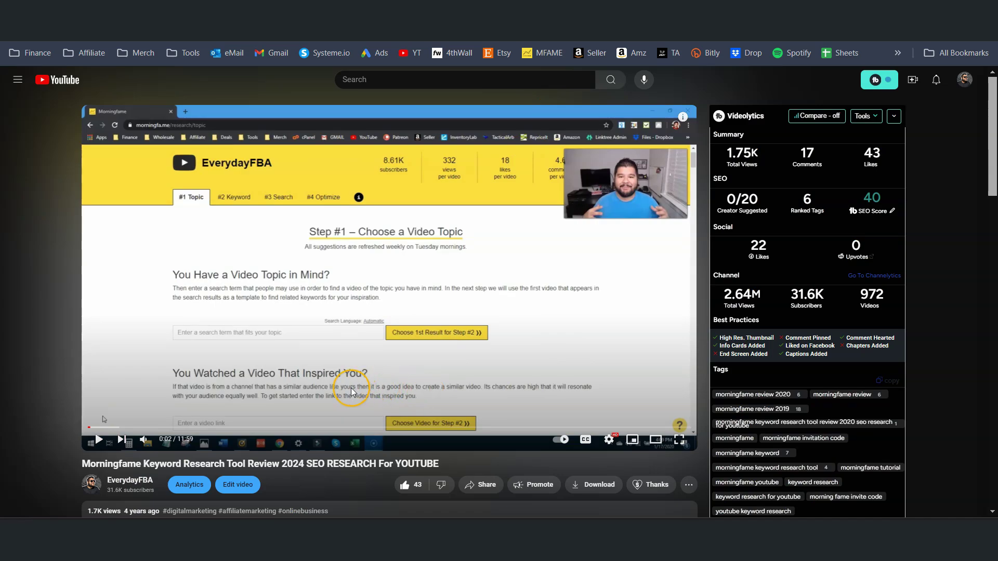
pyautogui.scroll(-2, 352, 392)
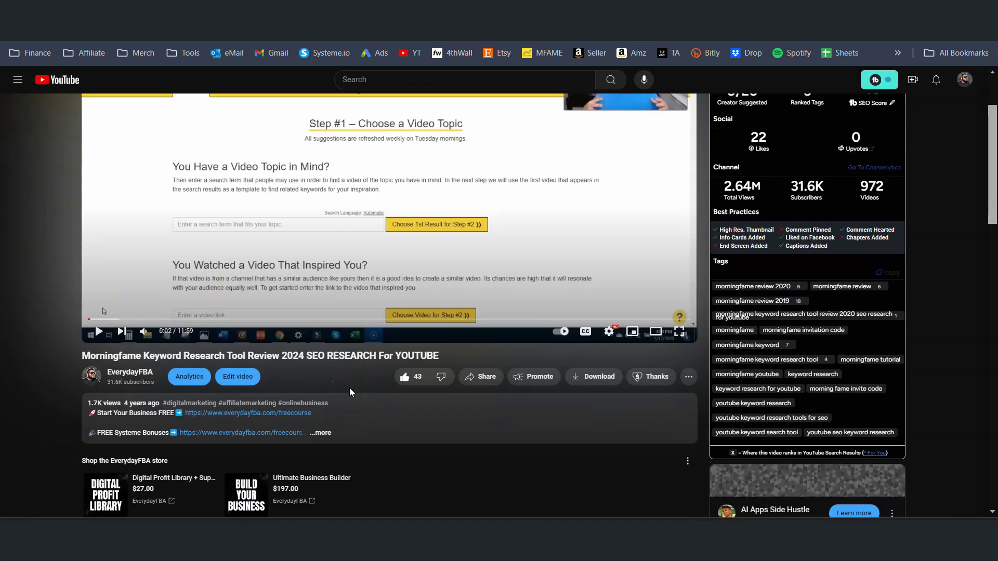
pyautogui.scroll(2, 350, 390)
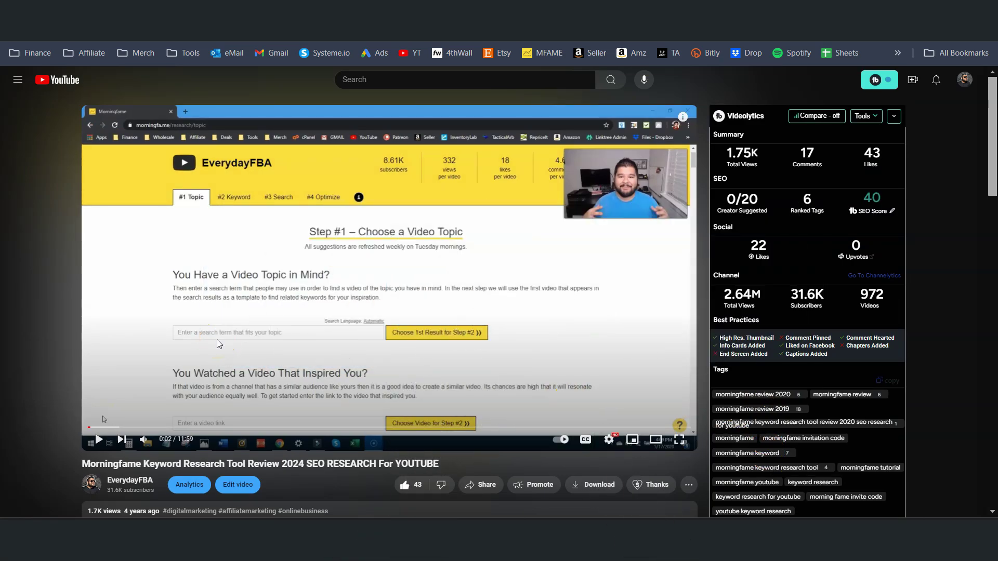
# Step: Return to the Morningfame invite page with code EVERYDAYFBA and a free first month
pyautogui.click(632, 489)
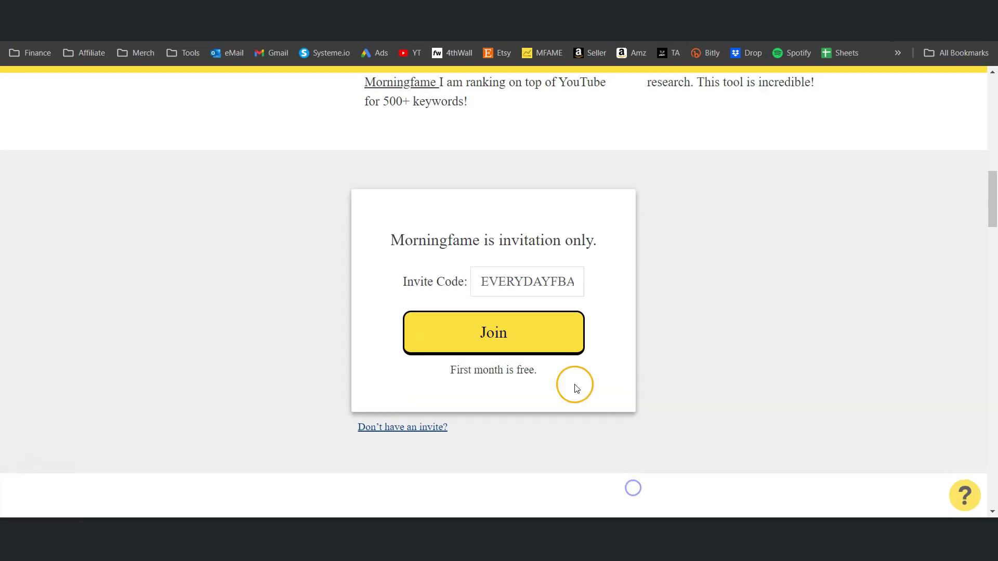